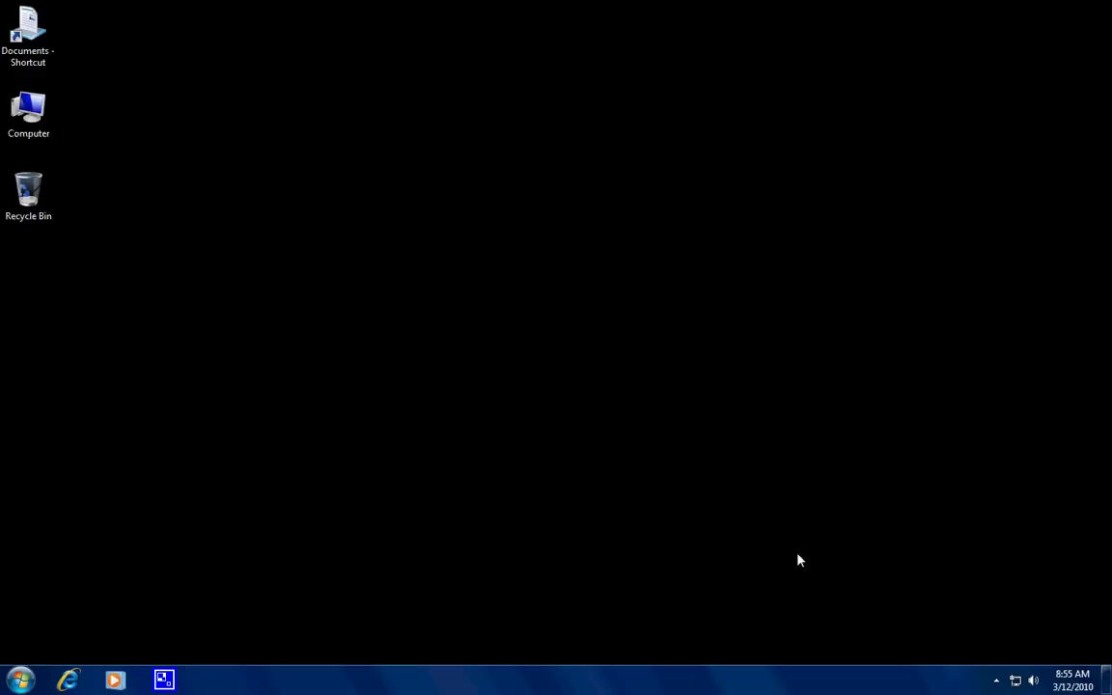
# Step: Open Internet Options from Control Panel's Network and Internet category, then close it
pyautogui.click(21, 685)
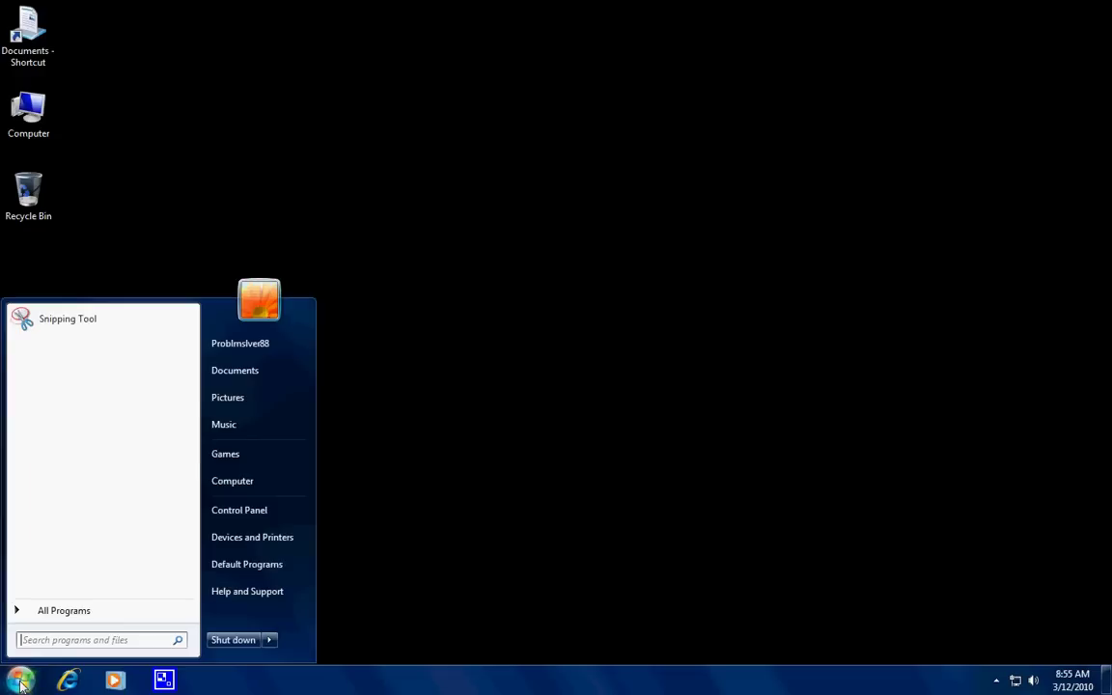
pyautogui.click(230, 519)
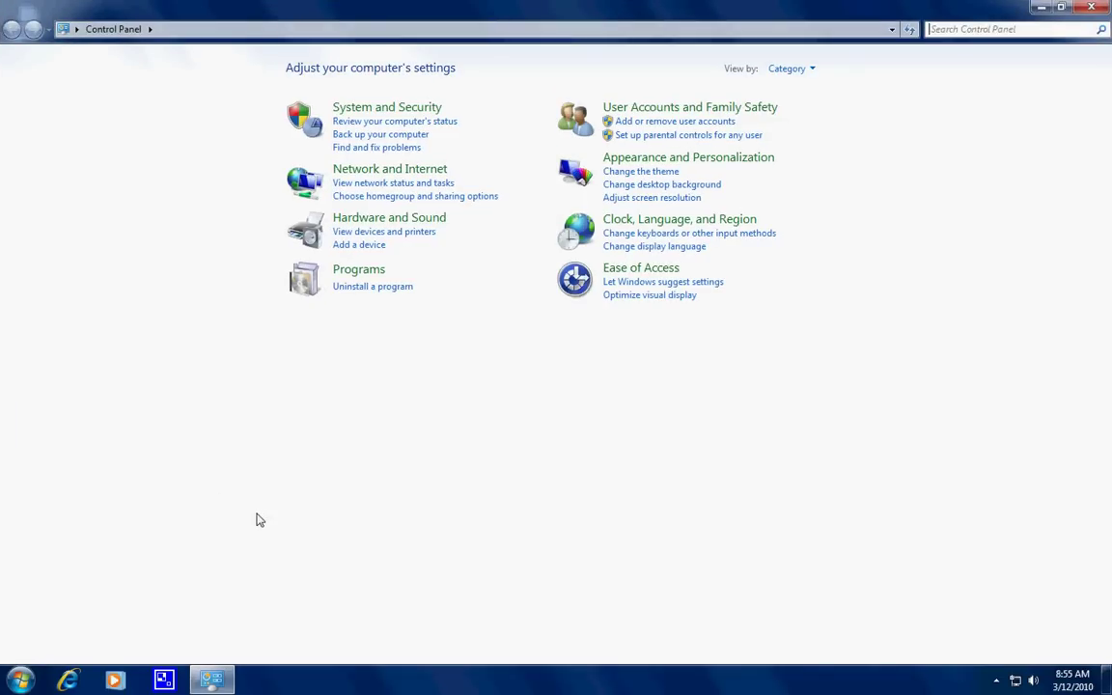
pyautogui.click(397, 170)
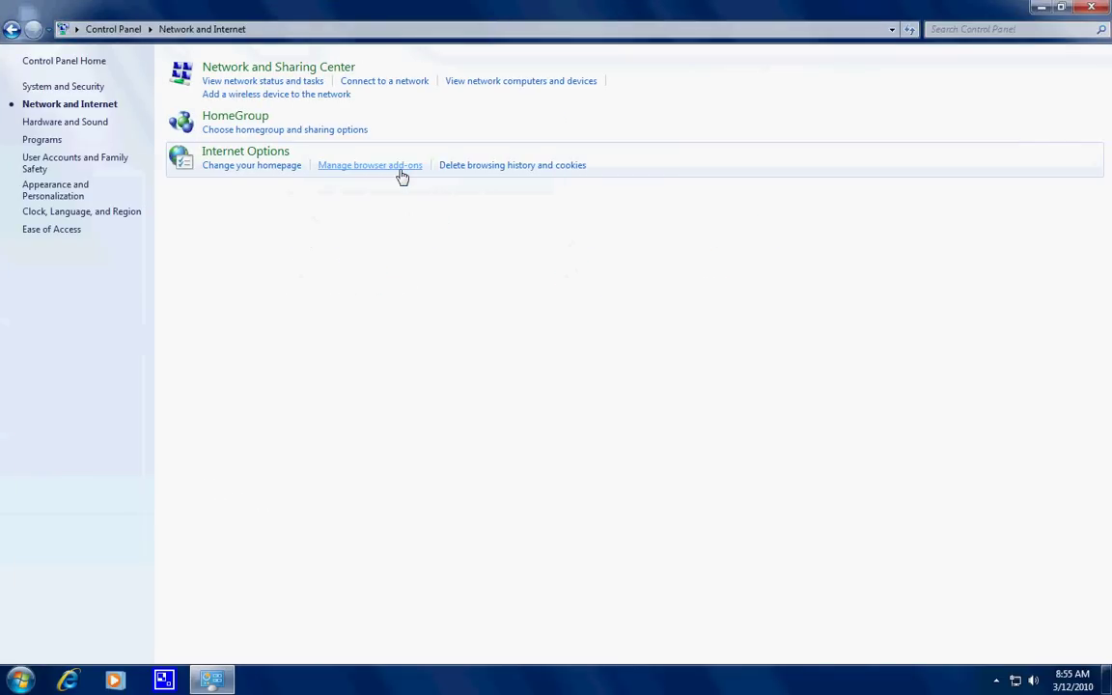
pyautogui.click(271, 160)
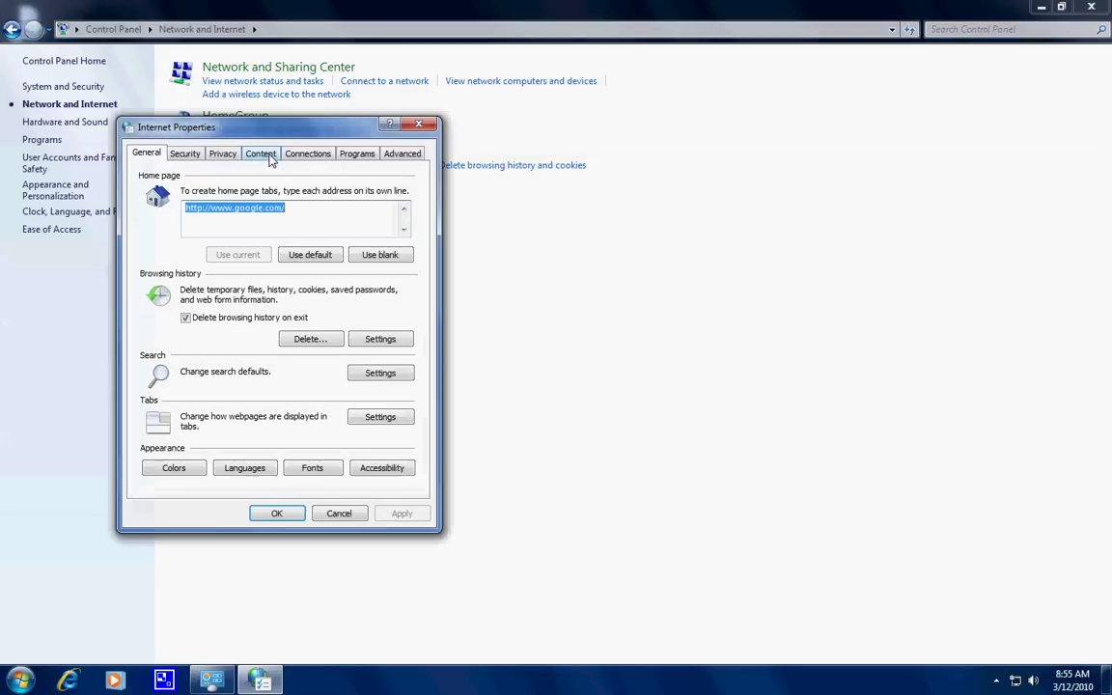
pyautogui.click(429, 125)
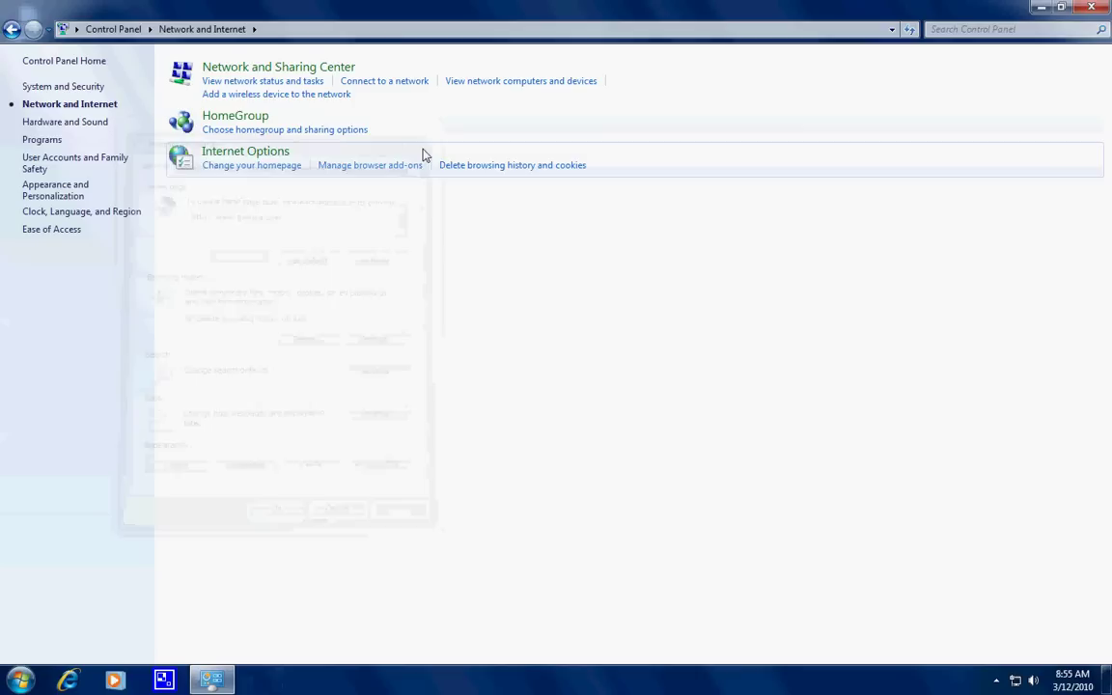
# Step: Create a desktop shortcut to Internet Options and test that it opens Internet Properties
pyautogui.rightClick(251, 152)
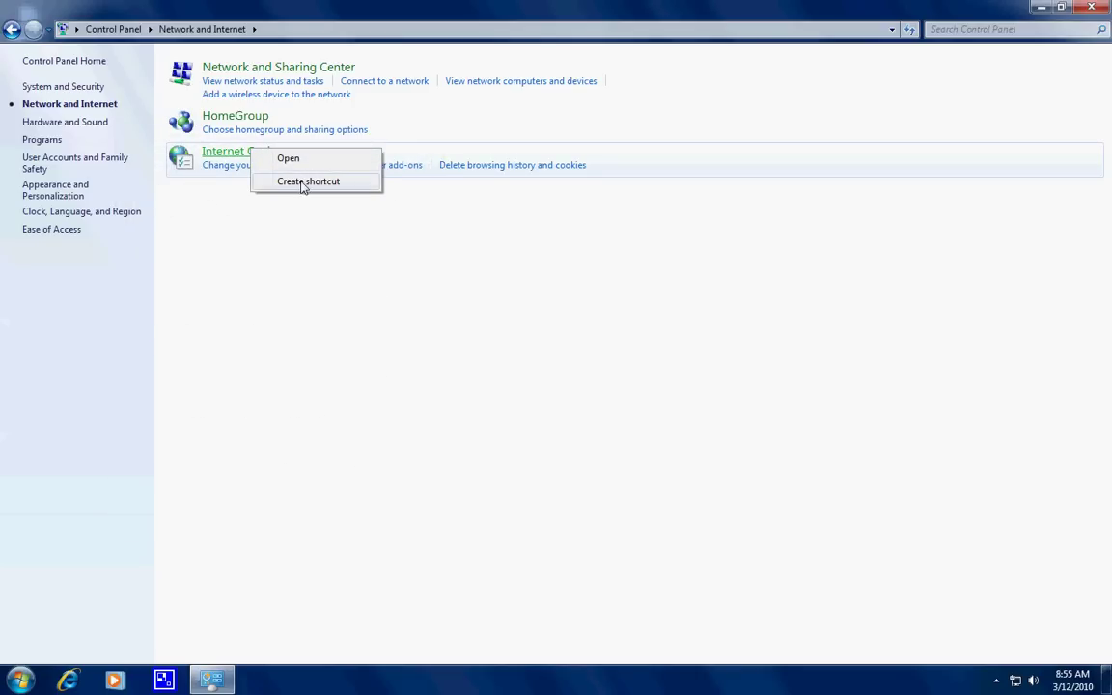
pyautogui.click(307, 182)
pyautogui.click(1091, 6)
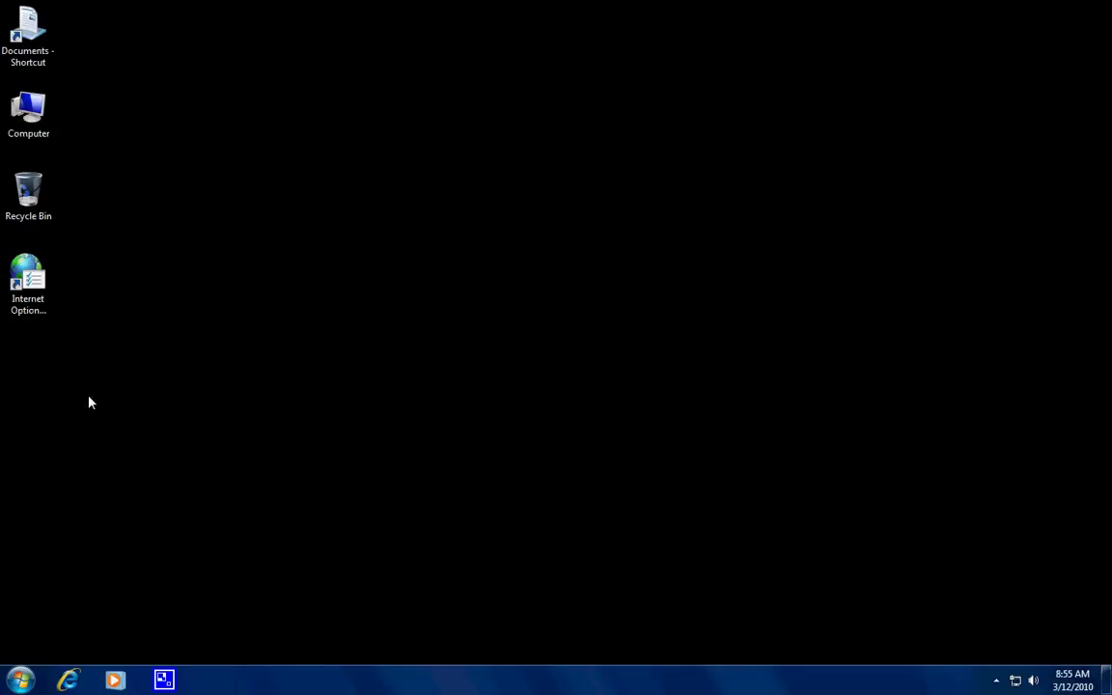
pyautogui.doubleClick(40, 302)
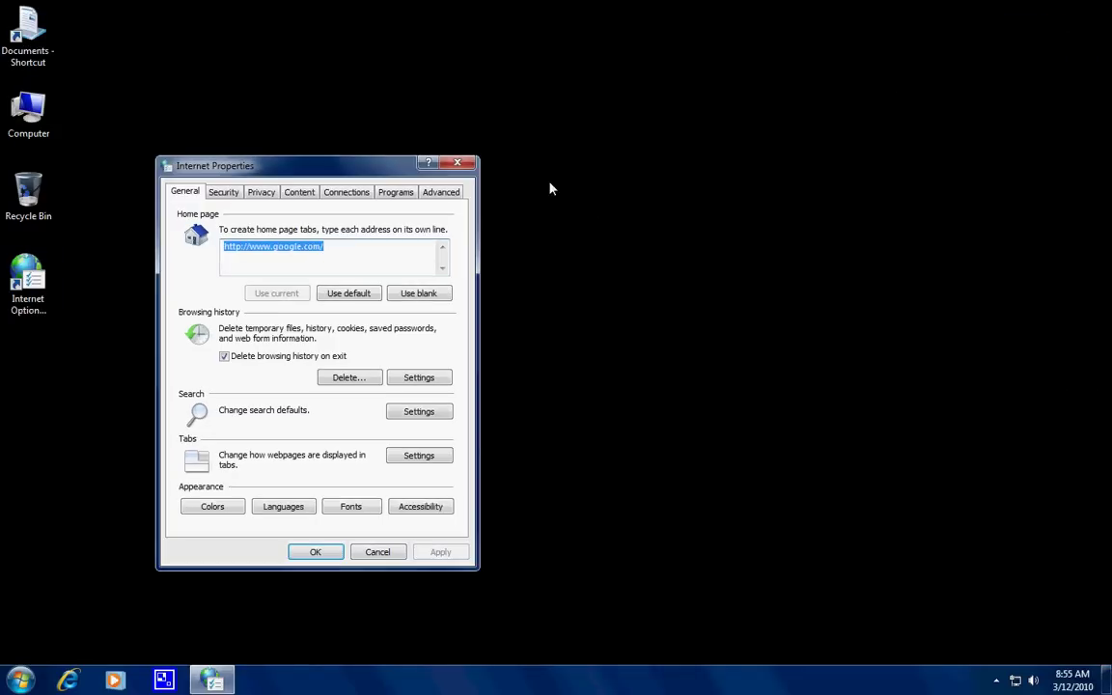
pyautogui.click(459, 166)
# Step: Drag the Internet Options shortcut into the Recycle Bin and permanently empty the bin
pyautogui.moveTo(37, 295); pyautogui.dragTo(44, 210)
pyautogui.rightClick(46, 205)
pyautogui.click(118, 235)
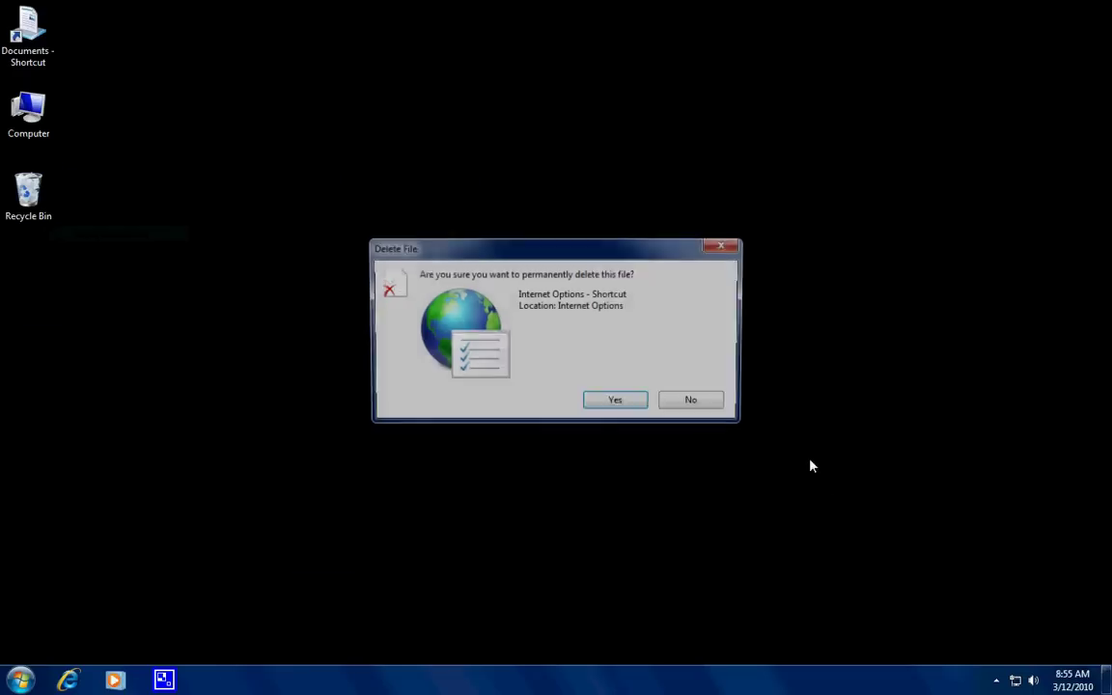
pyautogui.click(594, 404)
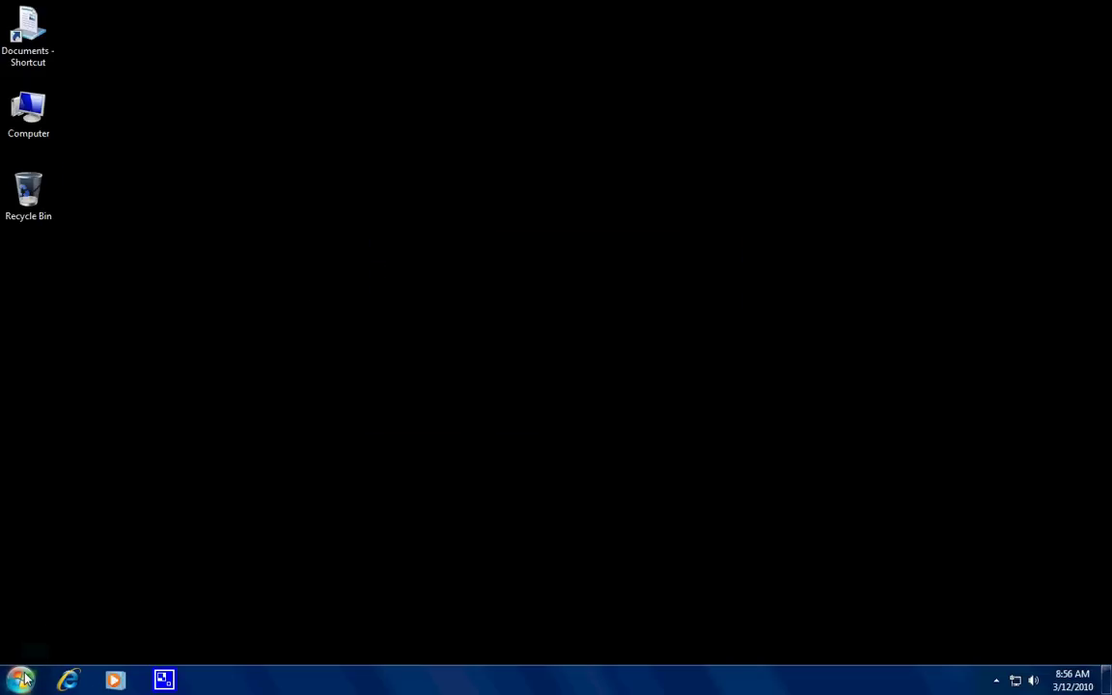
pyautogui.click(23, 681)
pyautogui.click(217, 512)
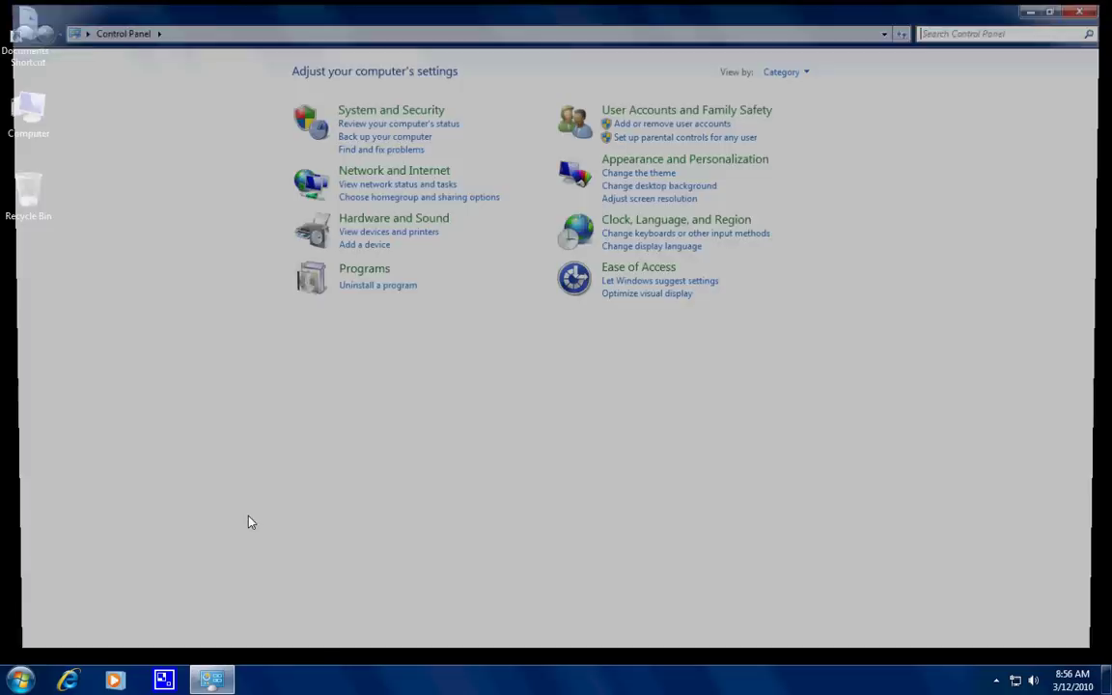
pyautogui.click(673, 109)
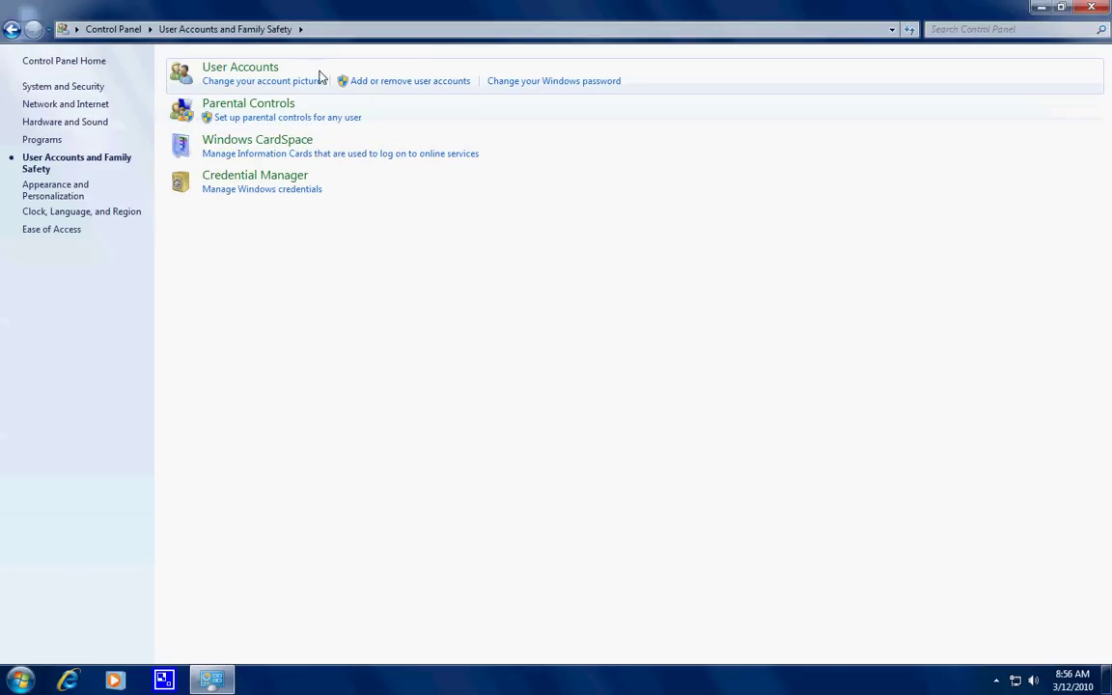
pyautogui.click(272, 72)
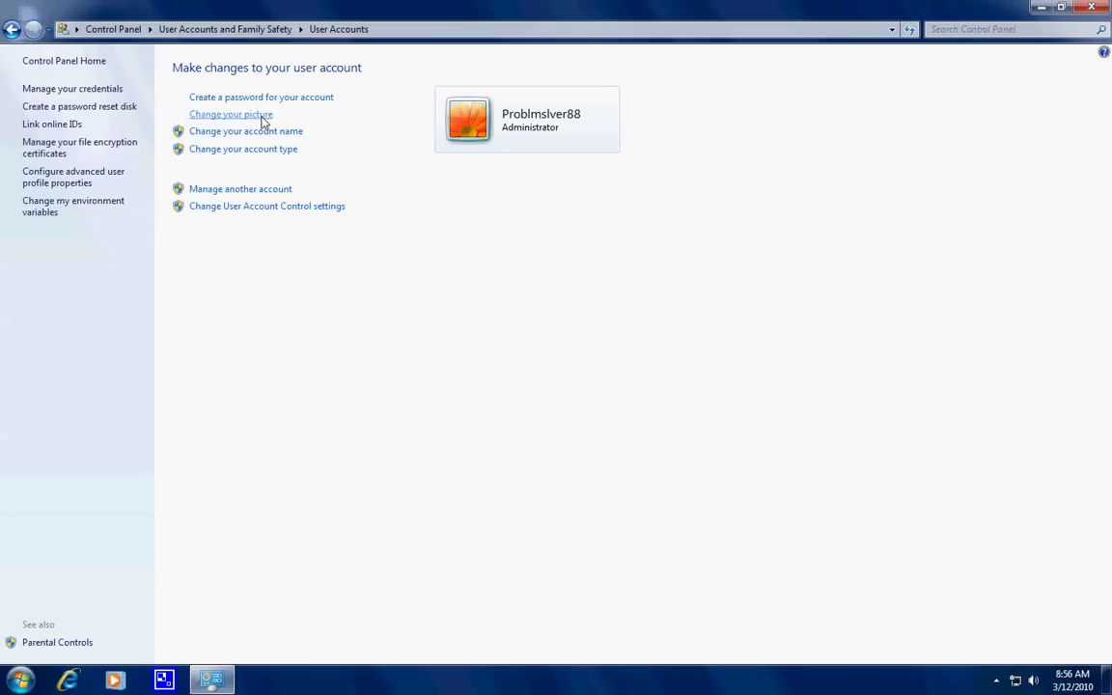
pyautogui.click(1102, 12)
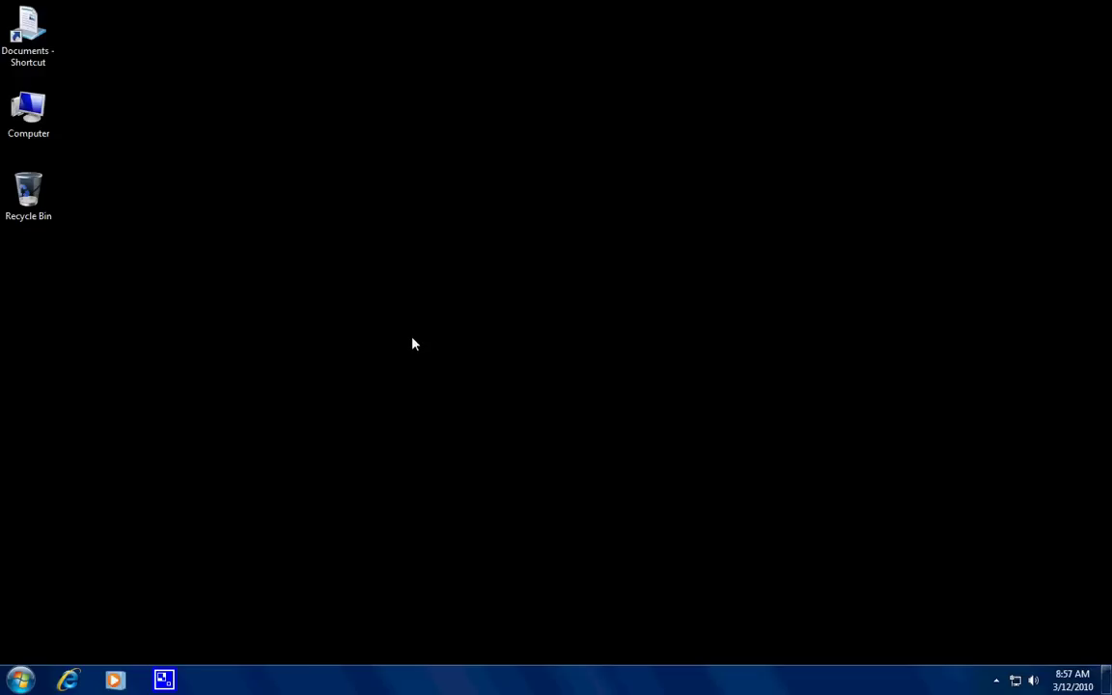
# Step: Create a new desktop folder and paste 'Master Control Panel.{ED7BA470-8E54-465E-825C-99712043E01C}' as its name
pyautogui.rightClick(383, 277)
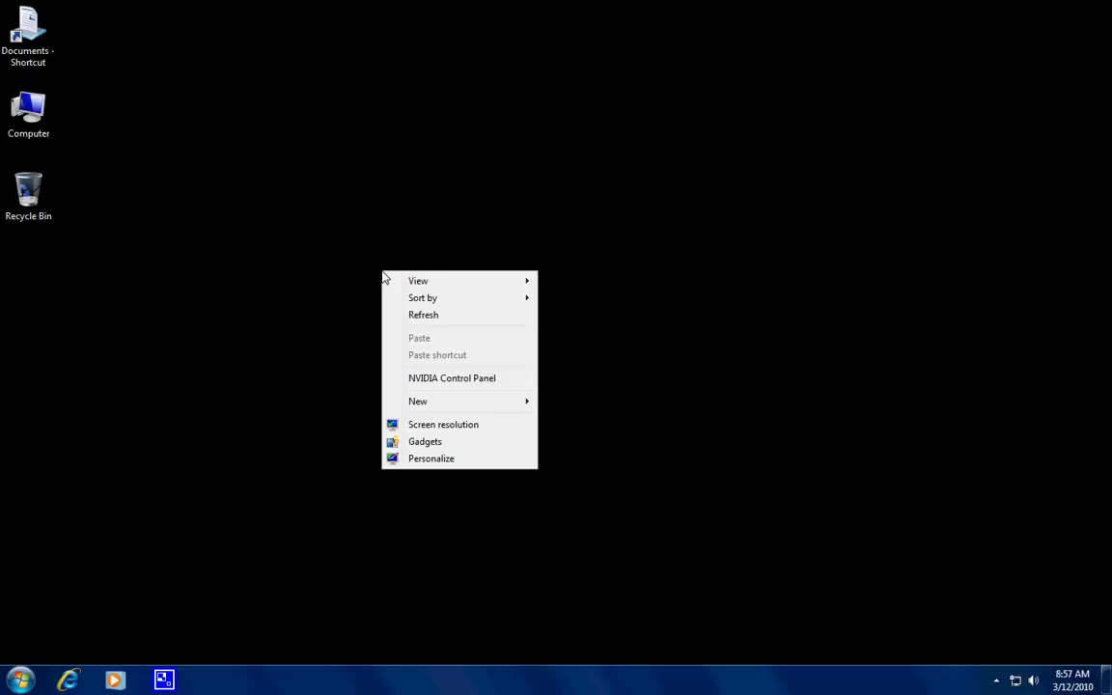
pyautogui.moveTo(450, 404)
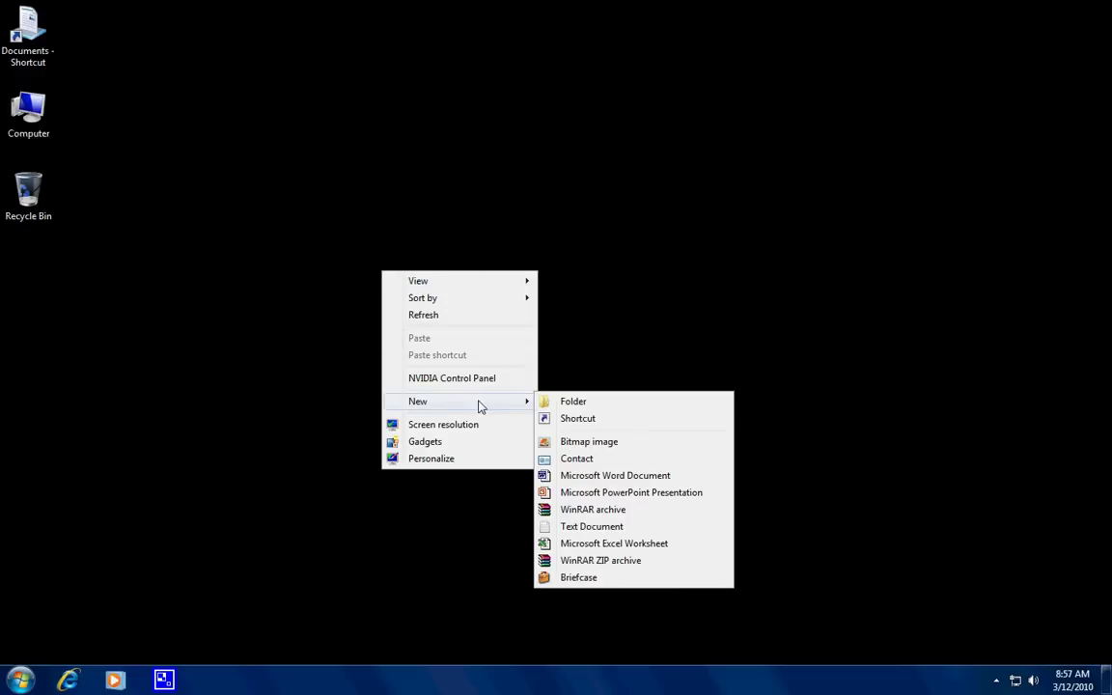
pyautogui.click(560, 404)
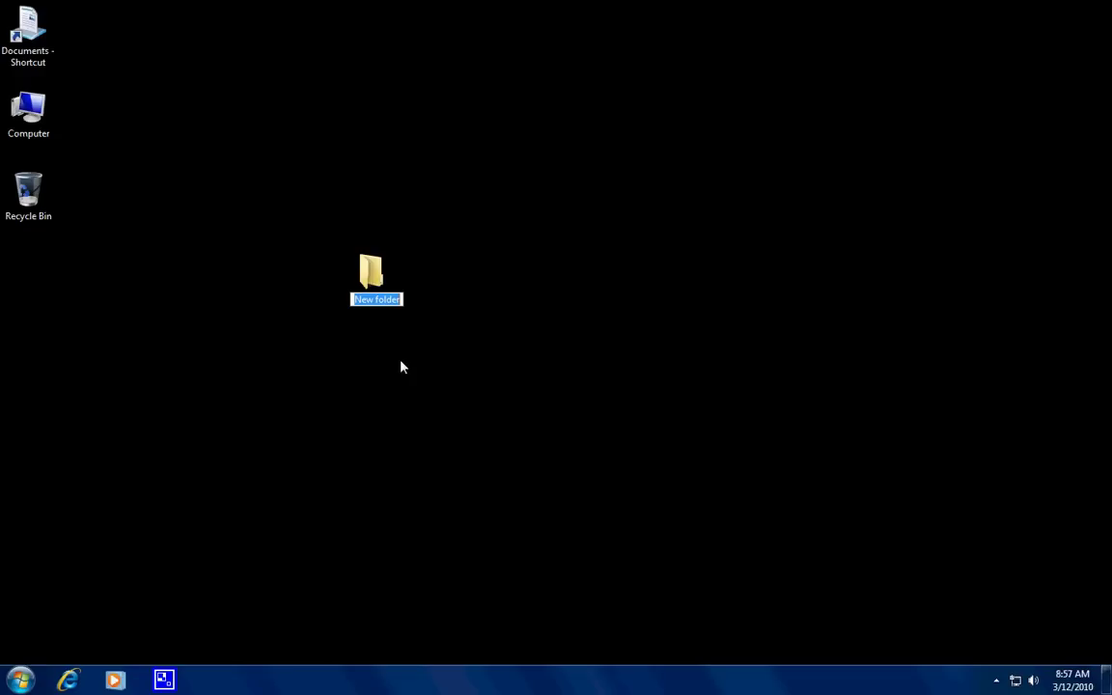
pyautogui.rightClick(378, 303)
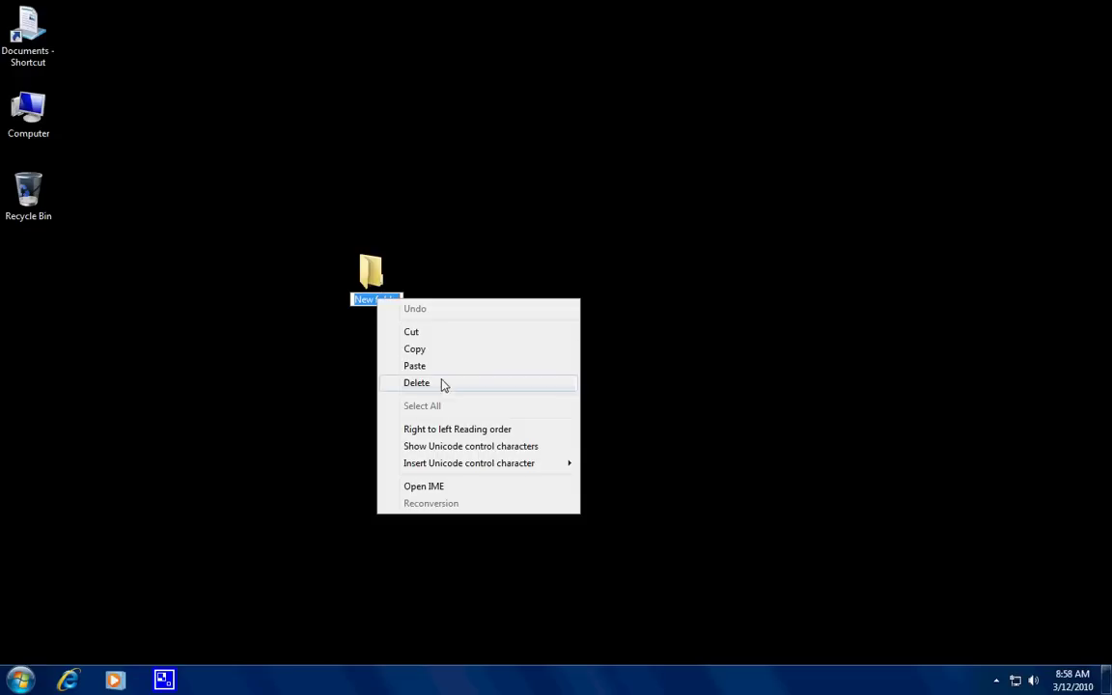
pyautogui.click(415, 365)
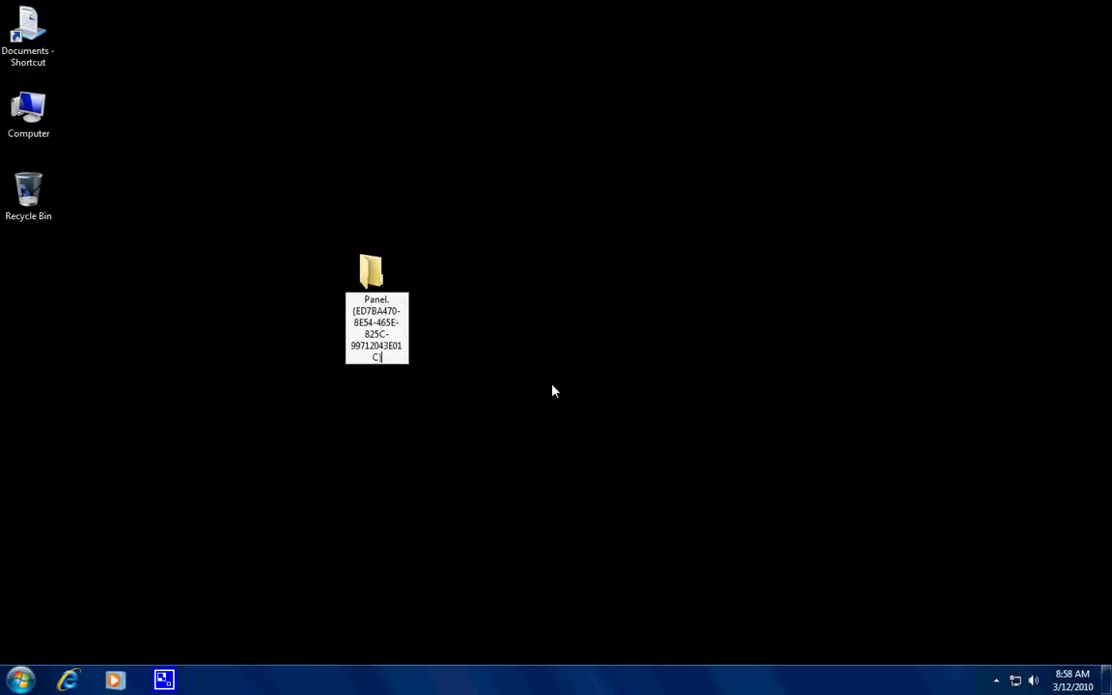
# Step: Check the pasted name from start to end and commit it, turning the folder into Master Control Panel
pyautogui.press('Up')
pyautogui.press('Up')
pyautogui.press('Up')
pyautogui.press('Up')
pyautogui.press('Up')
pyautogui.press('Up')
pyautogui.press('Up')
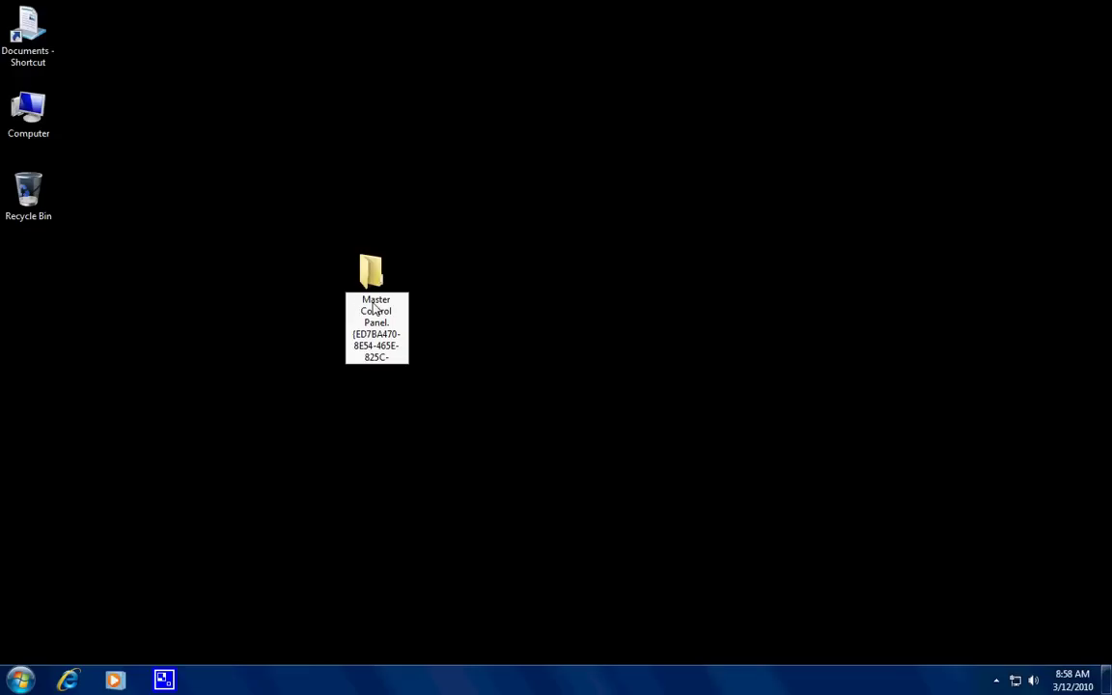
pyautogui.moveTo(361, 301); pyautogui.dragTo(404, 374)
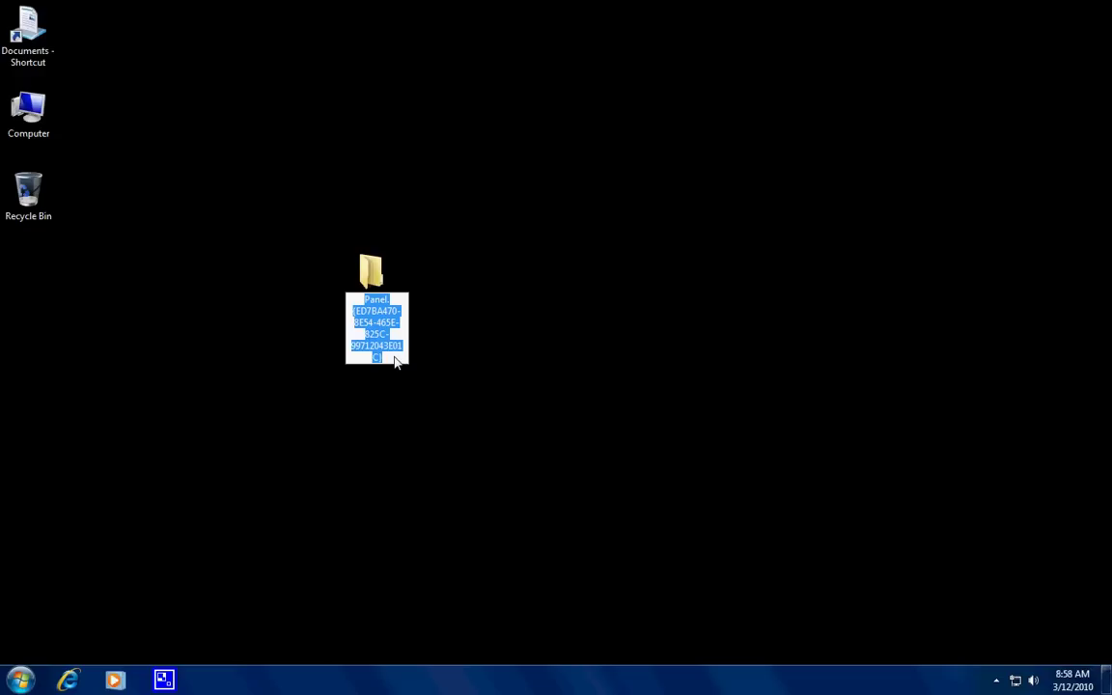
pyautogui.click(395, 362)
pyautogui.moveTo(392, 359); pyautogui.dragTo(353, 299)
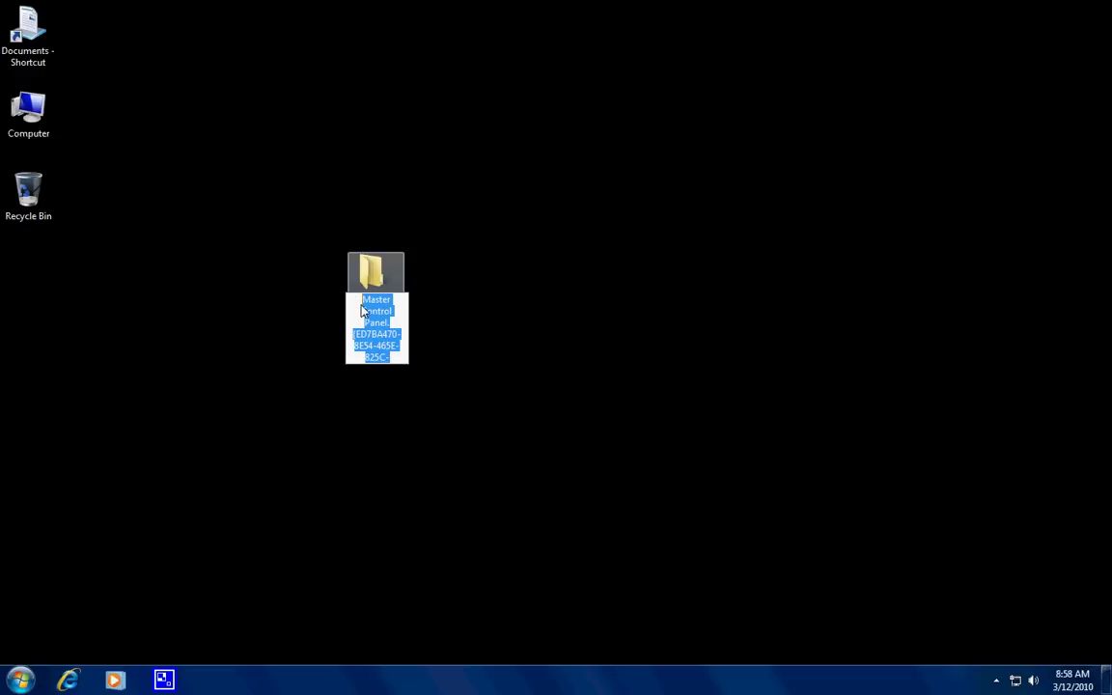
pyautogui.click(373, 326)
pyautogui.click(365, 302)
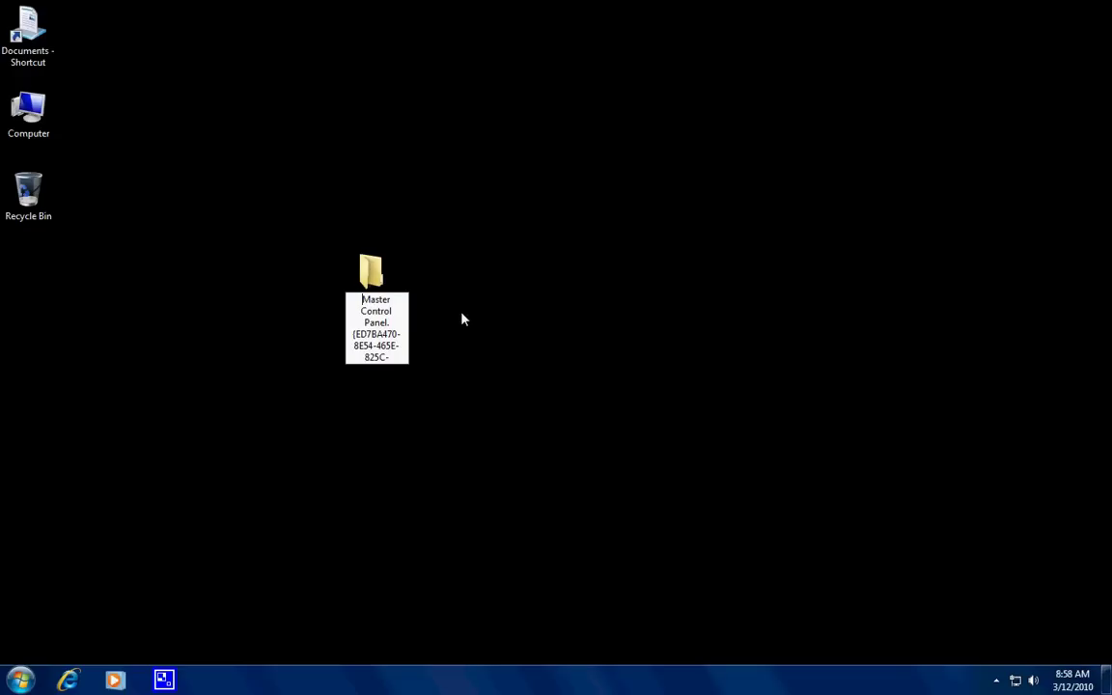
pyautogui.press('Return')
# Step: Move the Master Control Panel icon to sit beneath the Recycle Bin
pyautogui.click(459, 380)
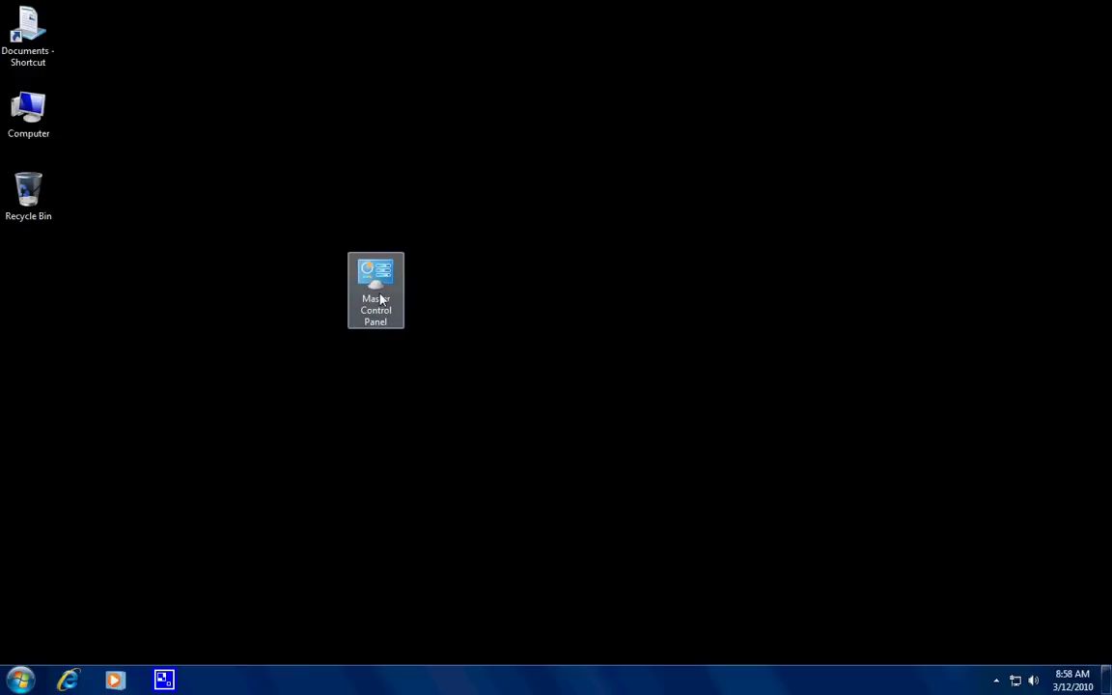
pyautogui.moveTo(383, 299); pyautogui.dragTo(65, 295)
pyautogui.click(235, 391)
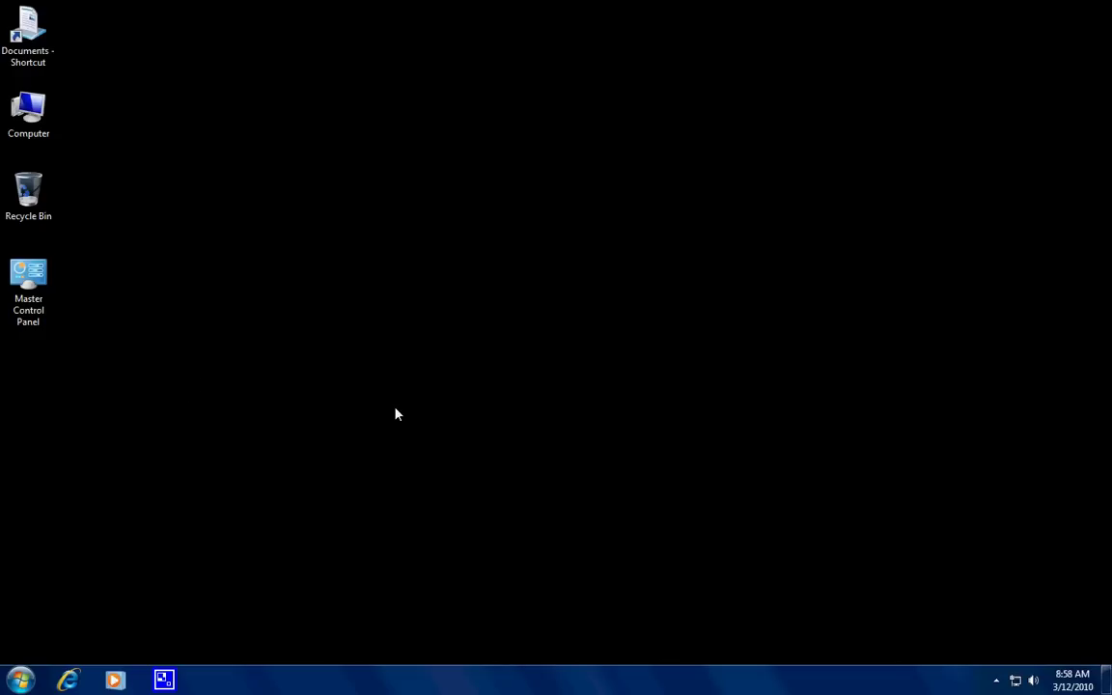
# Step: Close the Internet Properties dialog and Control Panel, then drag Master Control Panel into open desktop space
pyautogui.click(20, 681)
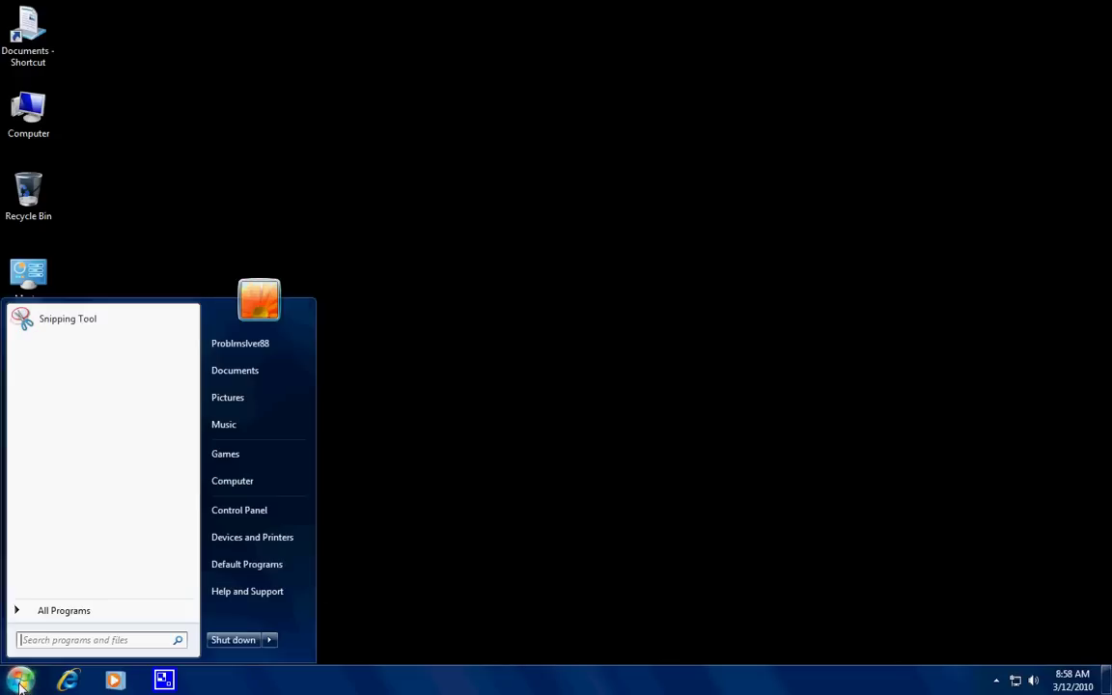
pyautogui.click(223, 516)
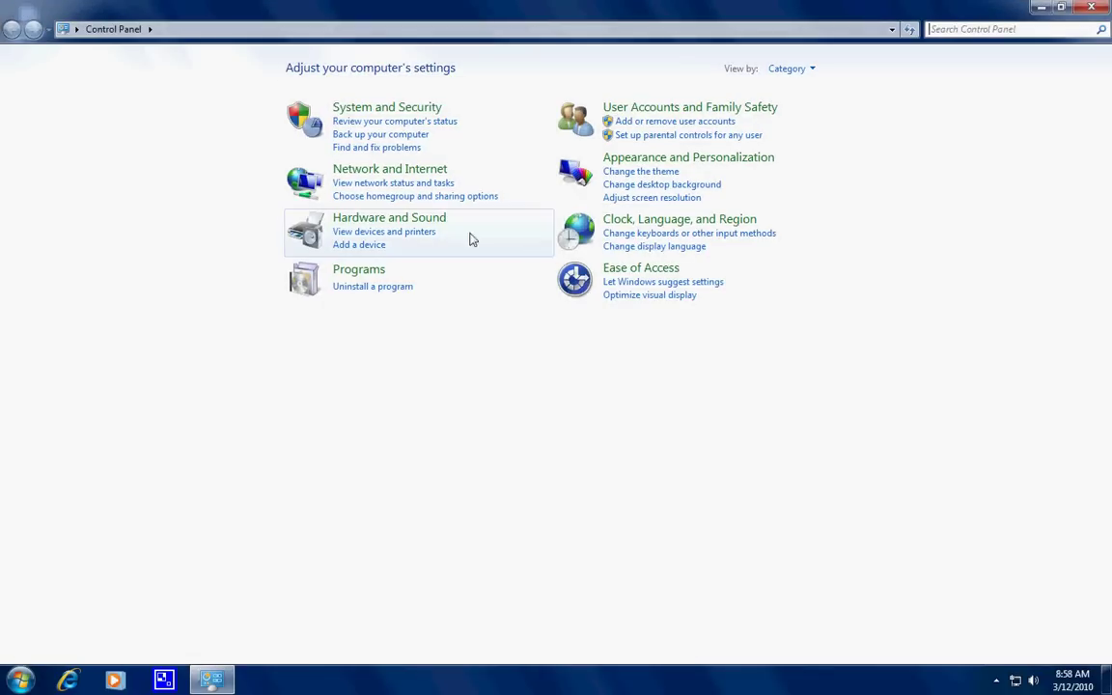
pyautogui.click(403, 172)
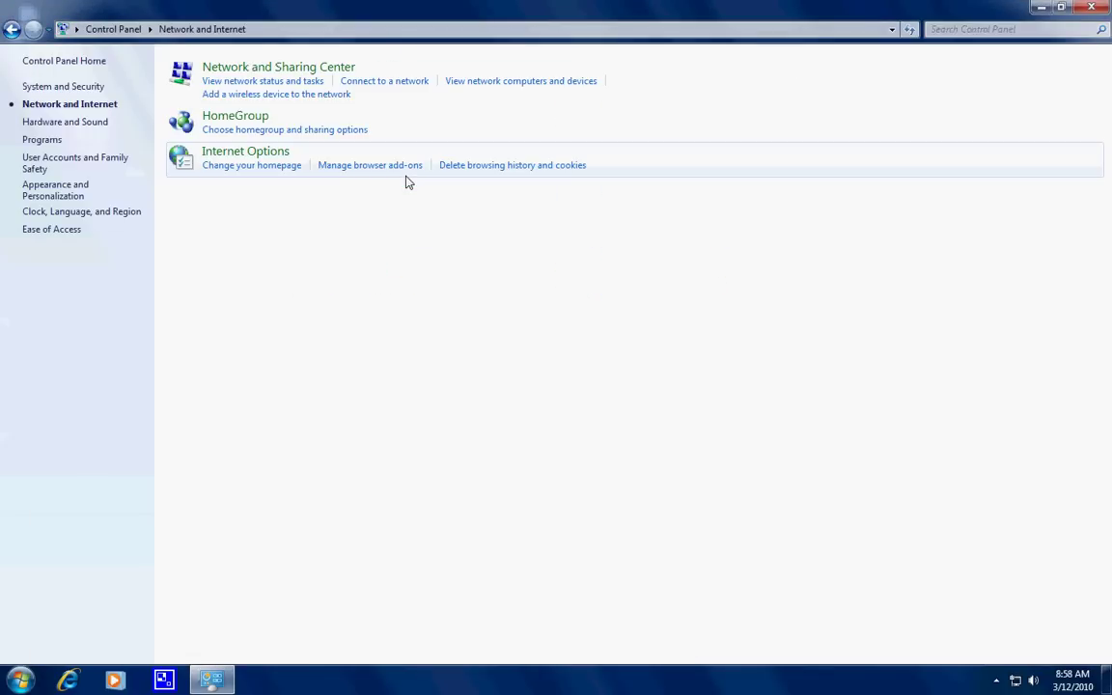
pyautogui.click(230, 162)
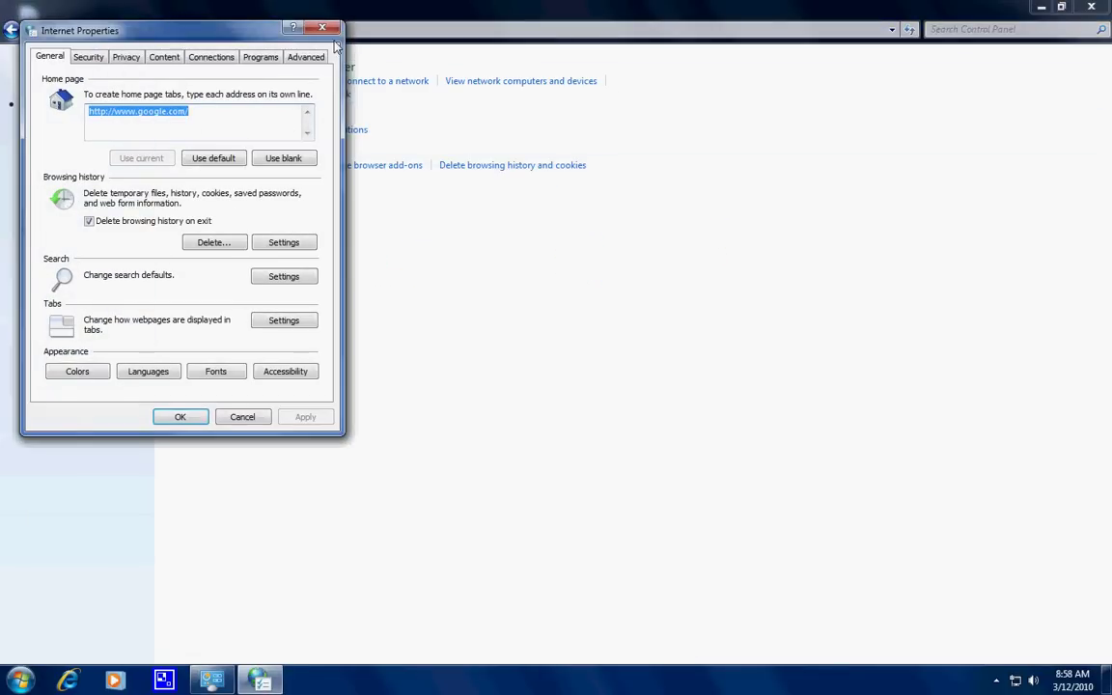
pyautogui.click(314, 15)
pyautogui.click(1091, 9)
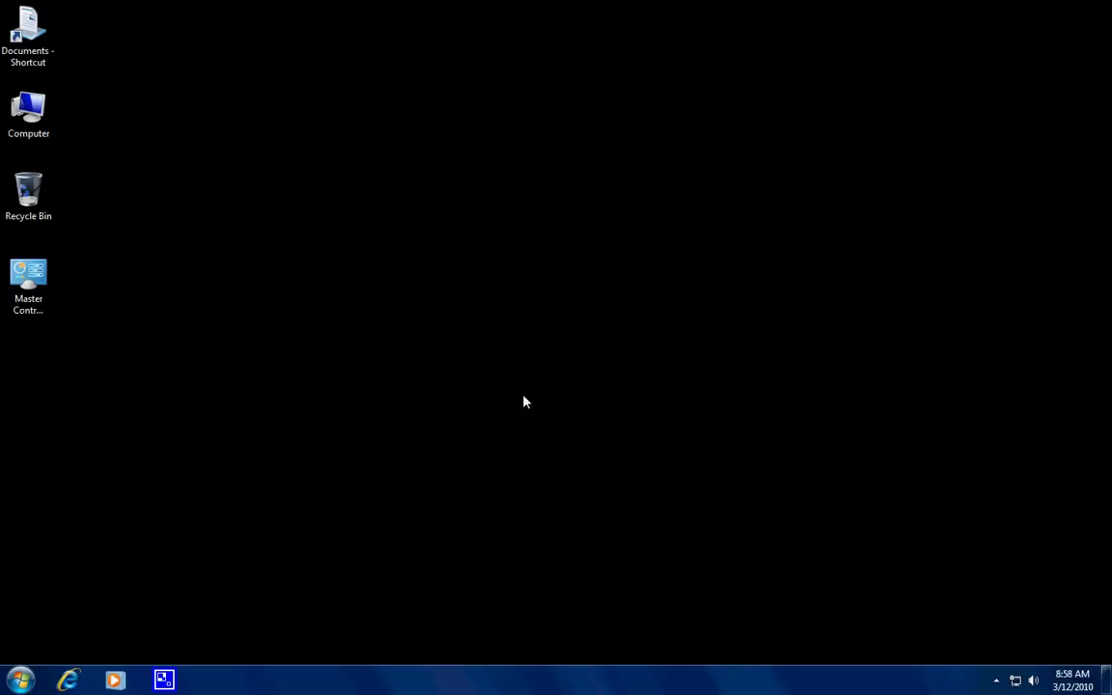
pyautogui.moveTo(44, 296); pyautogui.dragTo(290, 227)
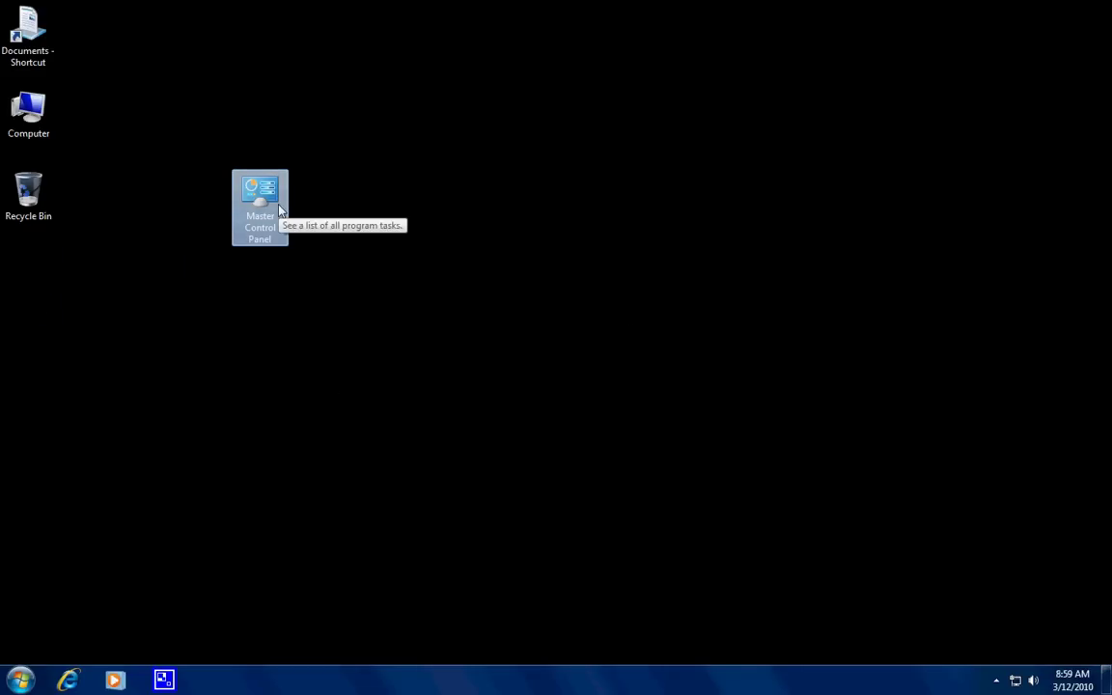
pyautogui.doubleClick(278, 207)
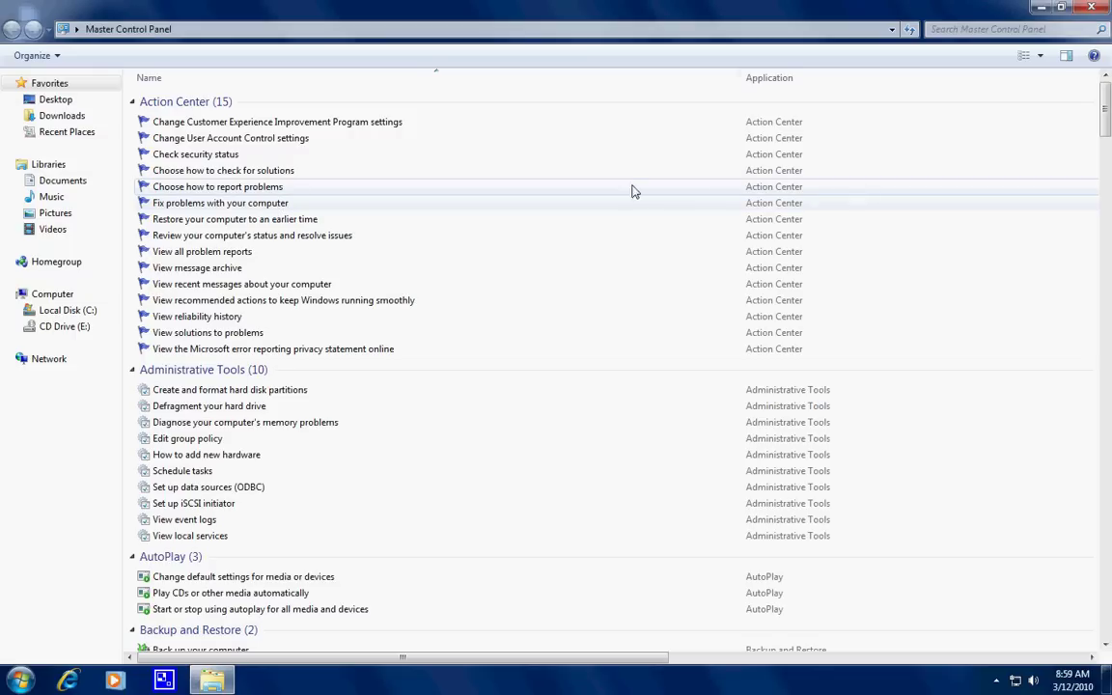
pyautogui.scroll(-8, 1085, 131)
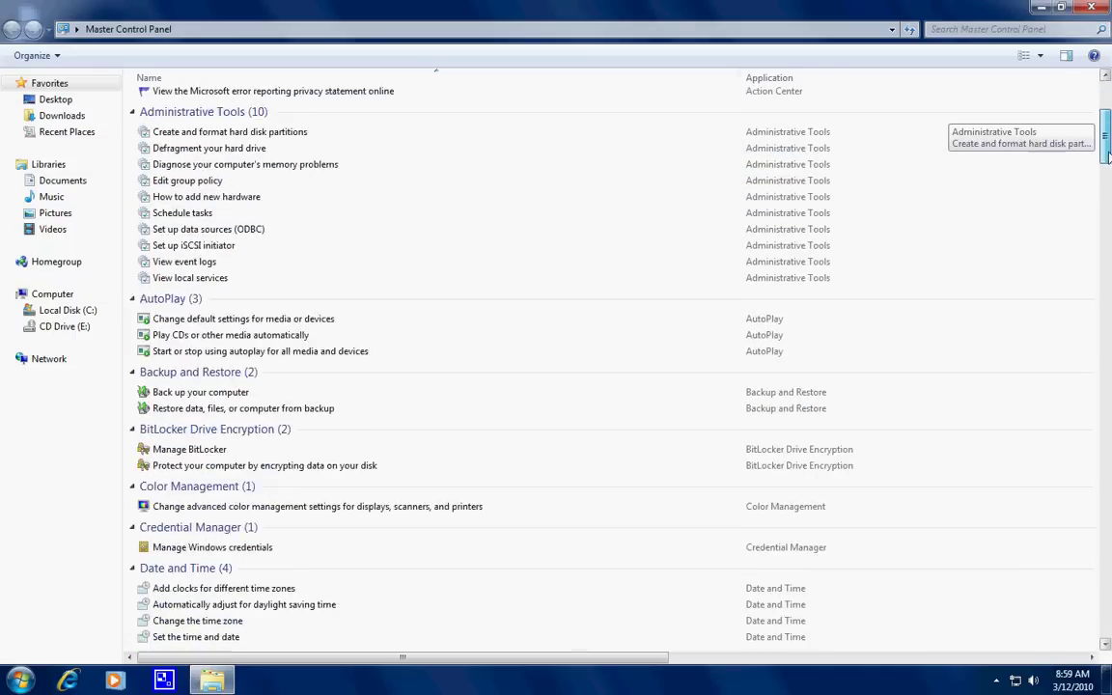
pyautogui.scroll(-20, 1086, 130)
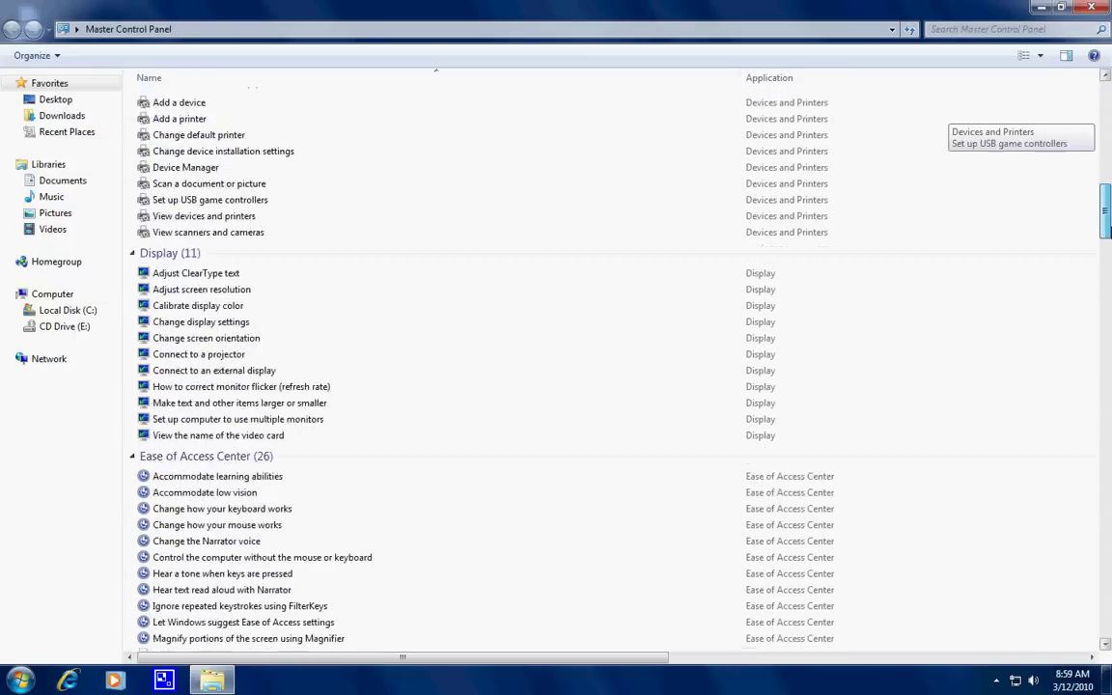
pyautogui.scroll(-20, 1085, 131)
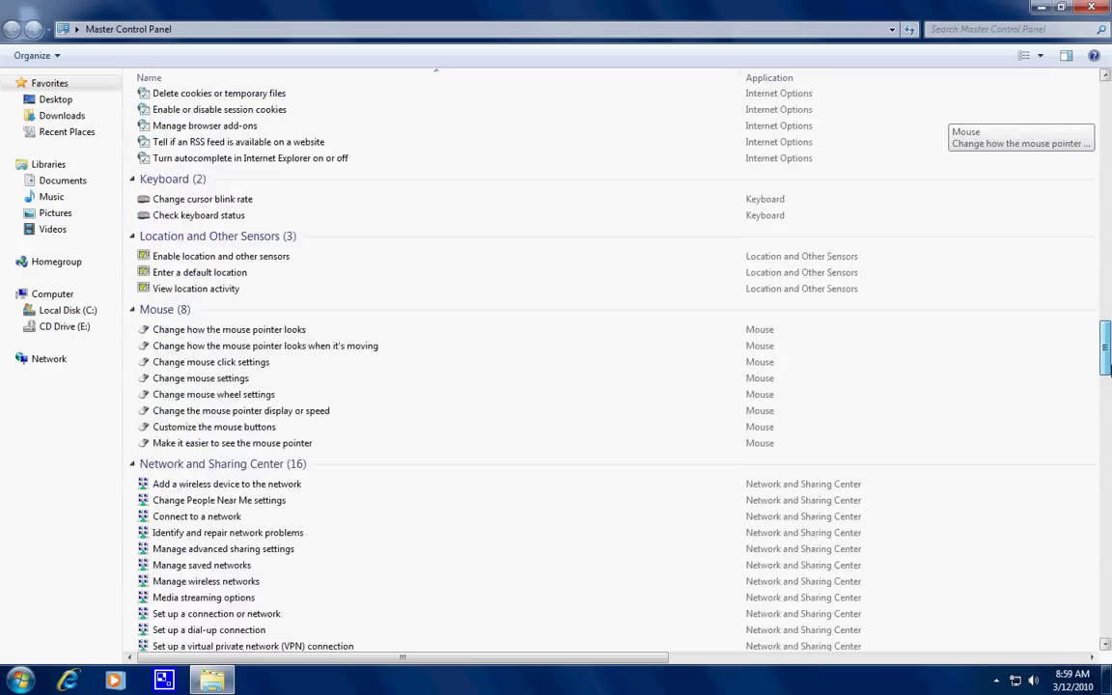
pyautogui.moveTo(1106, 405); pyautogui.dragTo(1101, 114)
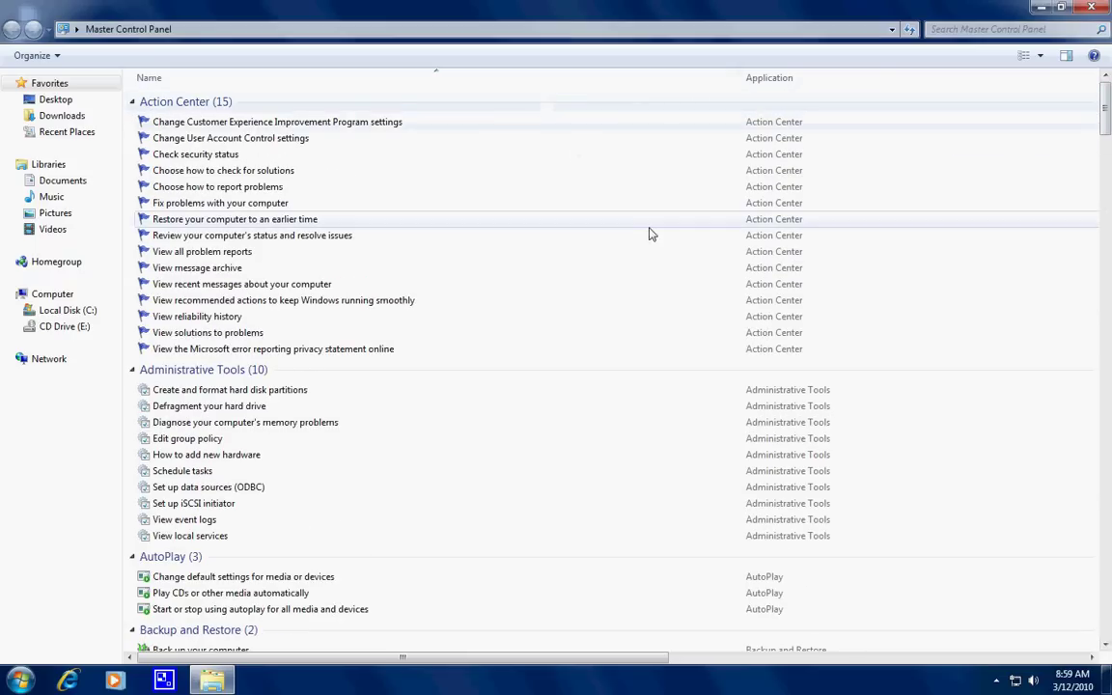
pyautogui.scroll(-1, 532, 367)
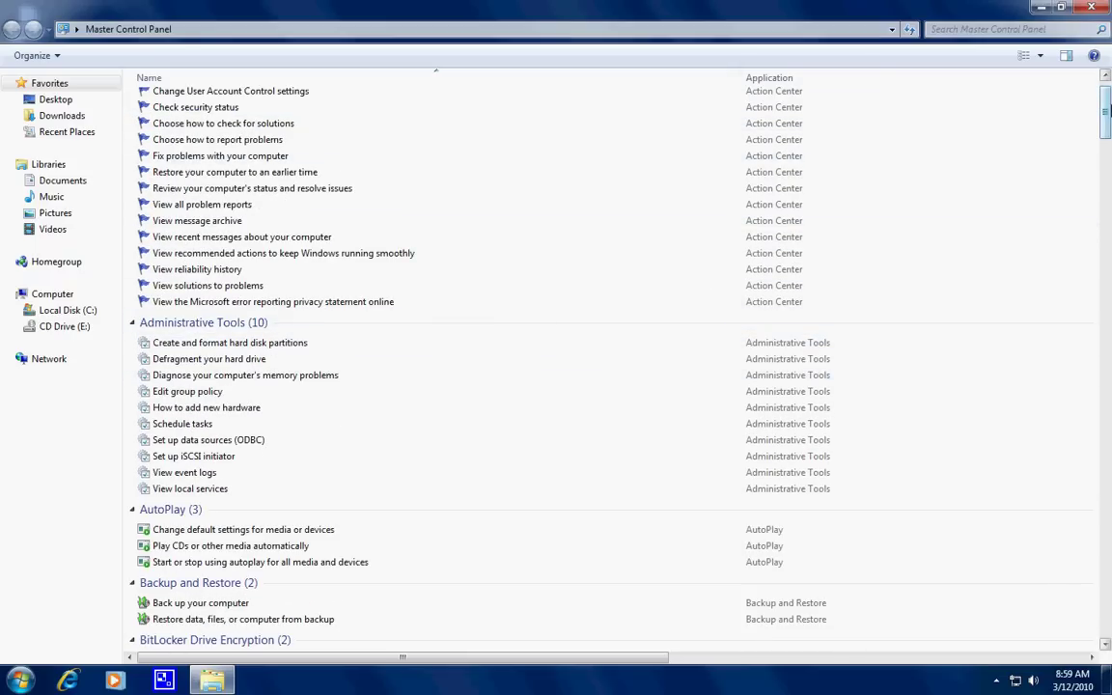
pyautogui.click(1092, 6)
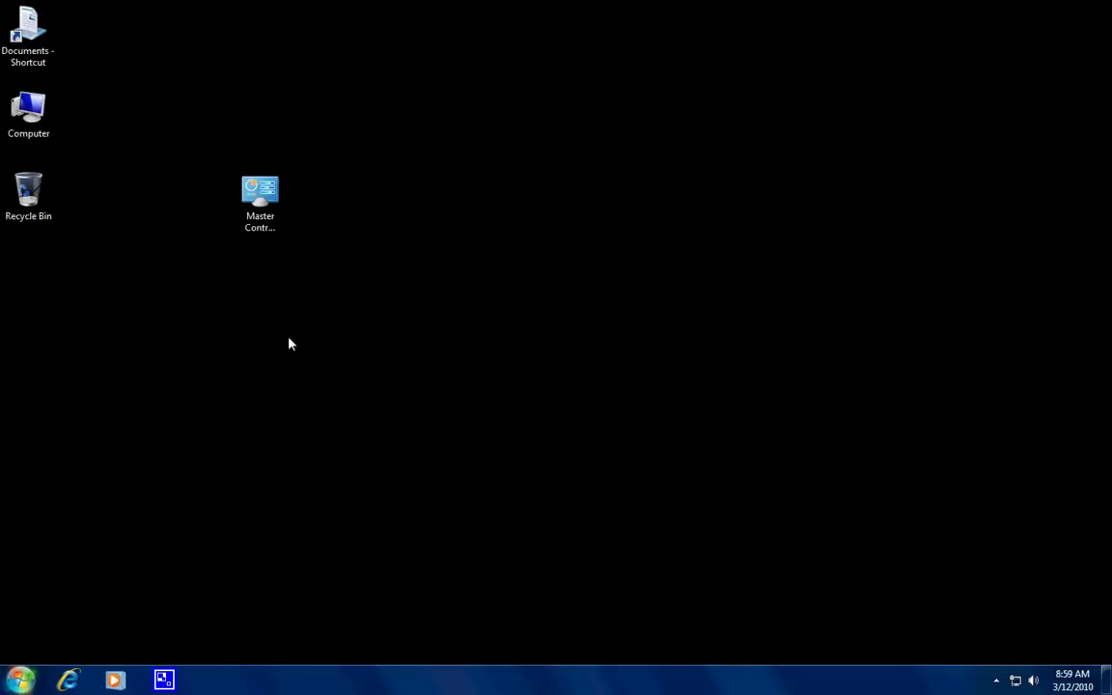
pyautogui.doubleClick(263, 214)
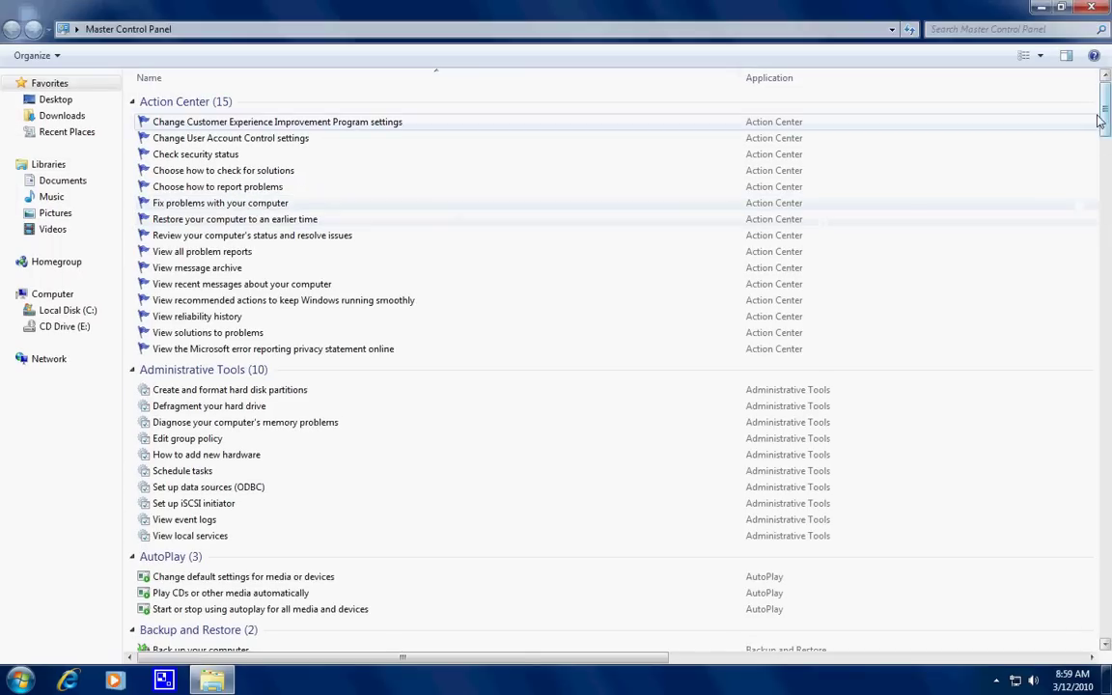
pyautogui.moveTo(1108, 121); pyautogui.dragTo(1108, 324)
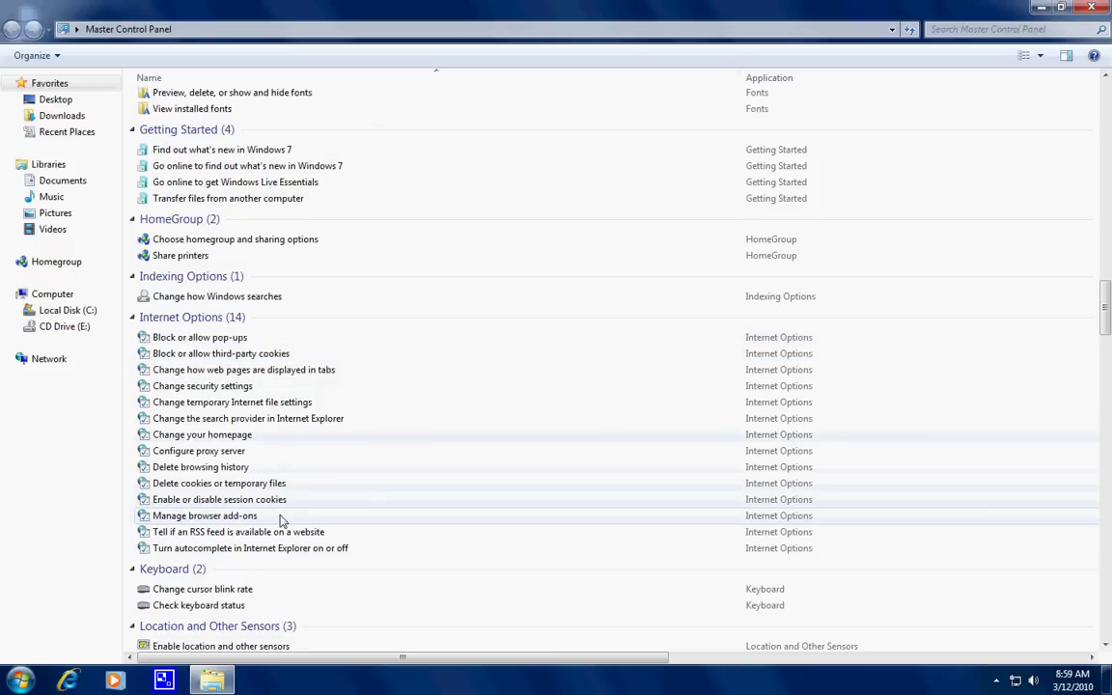
pyautogui.click(132, 317)
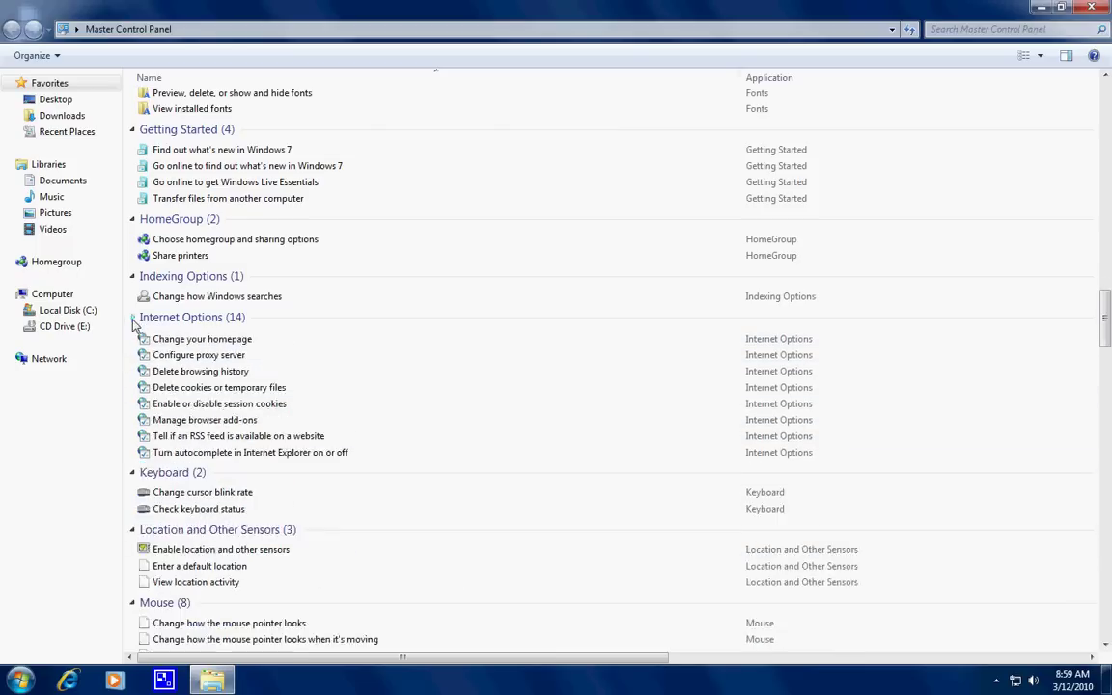
pyautogui.click(132, 317)
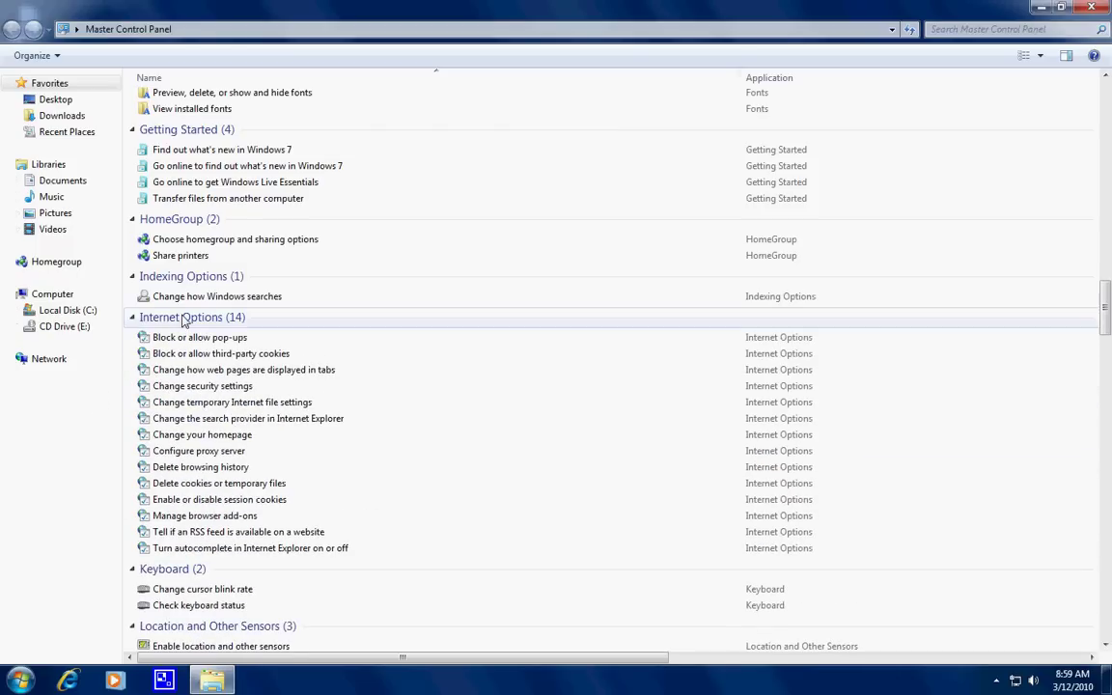
pyautogui.click(134, 319)
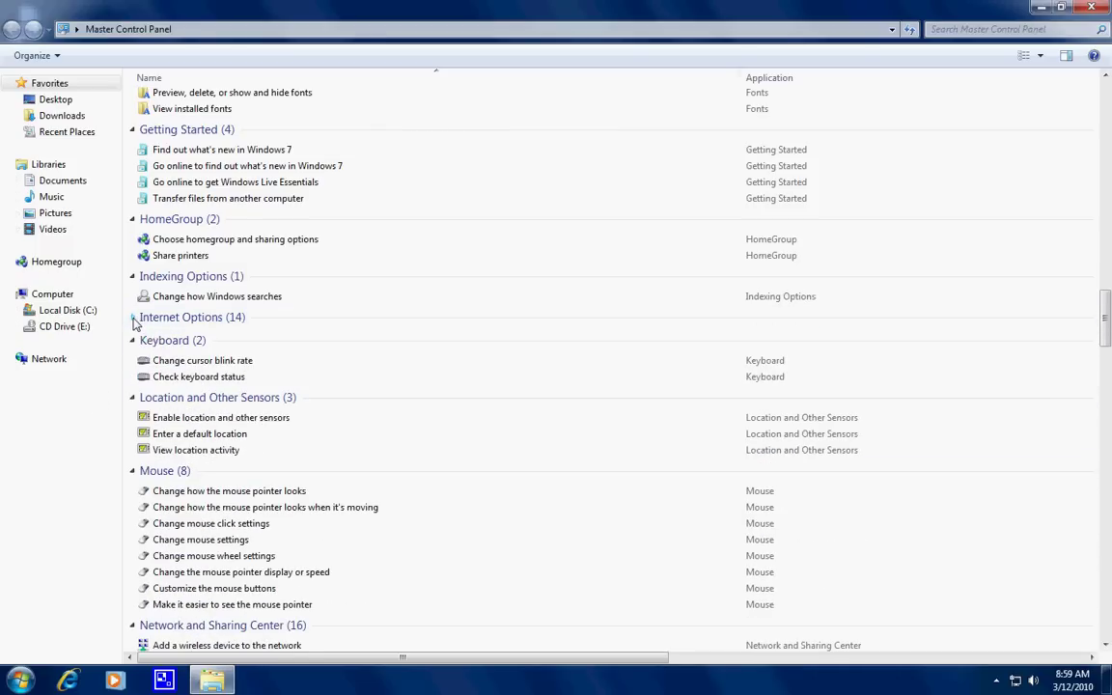
pyautogui.click(136, 319)
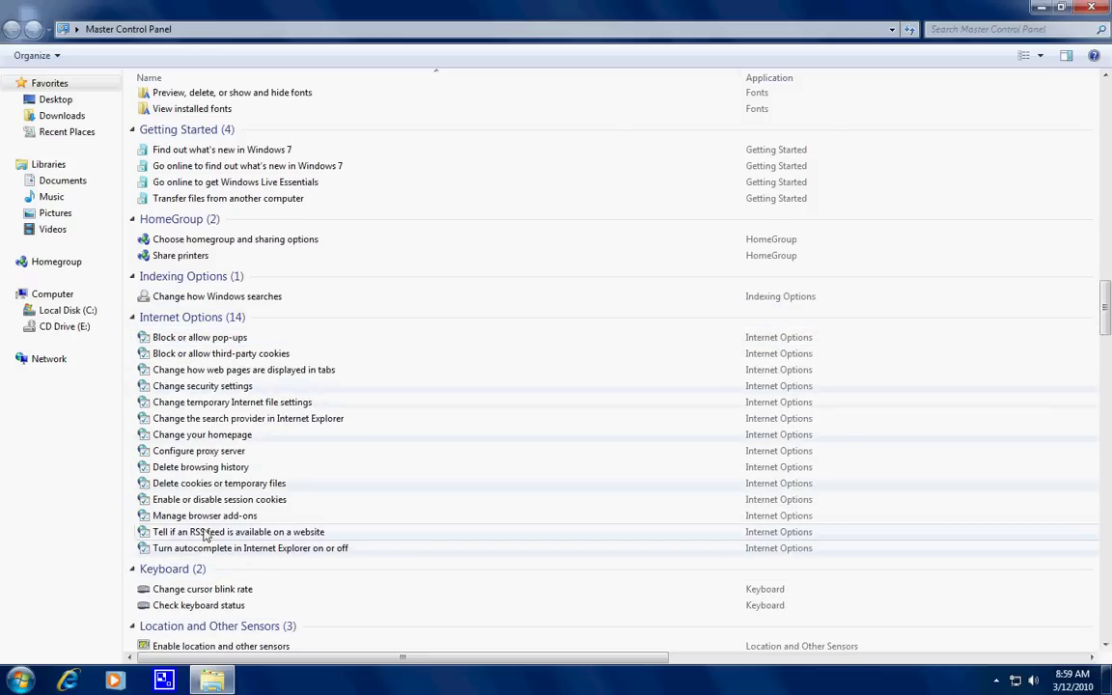
pyautogui.click(203, 388)
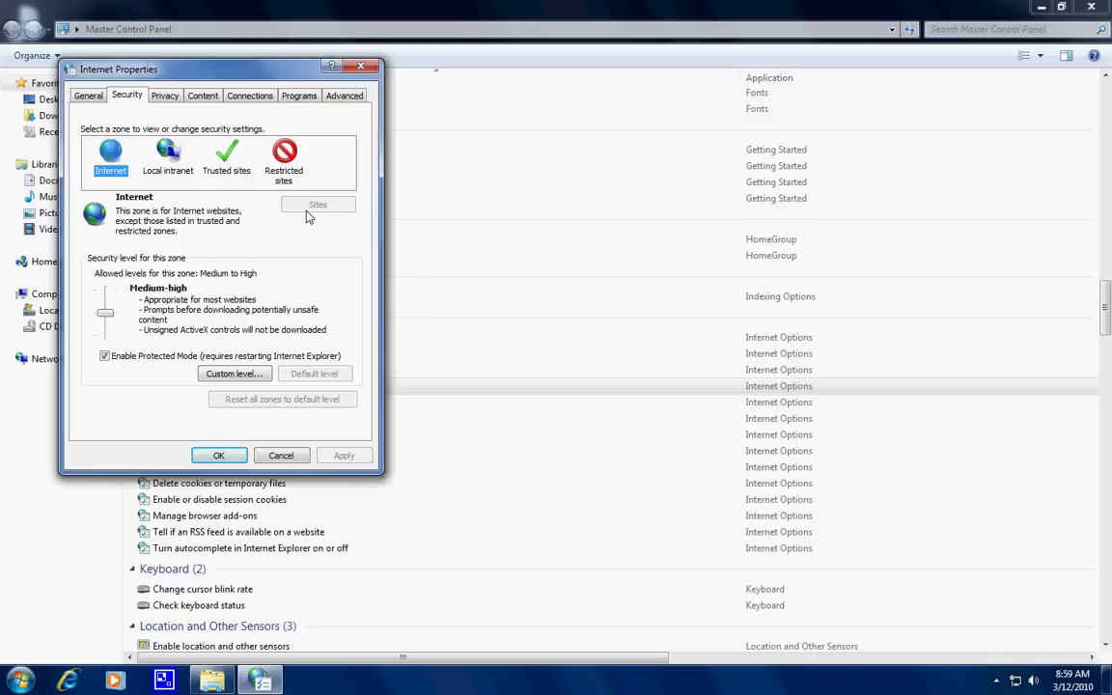
pyautogui.click(363, 70)
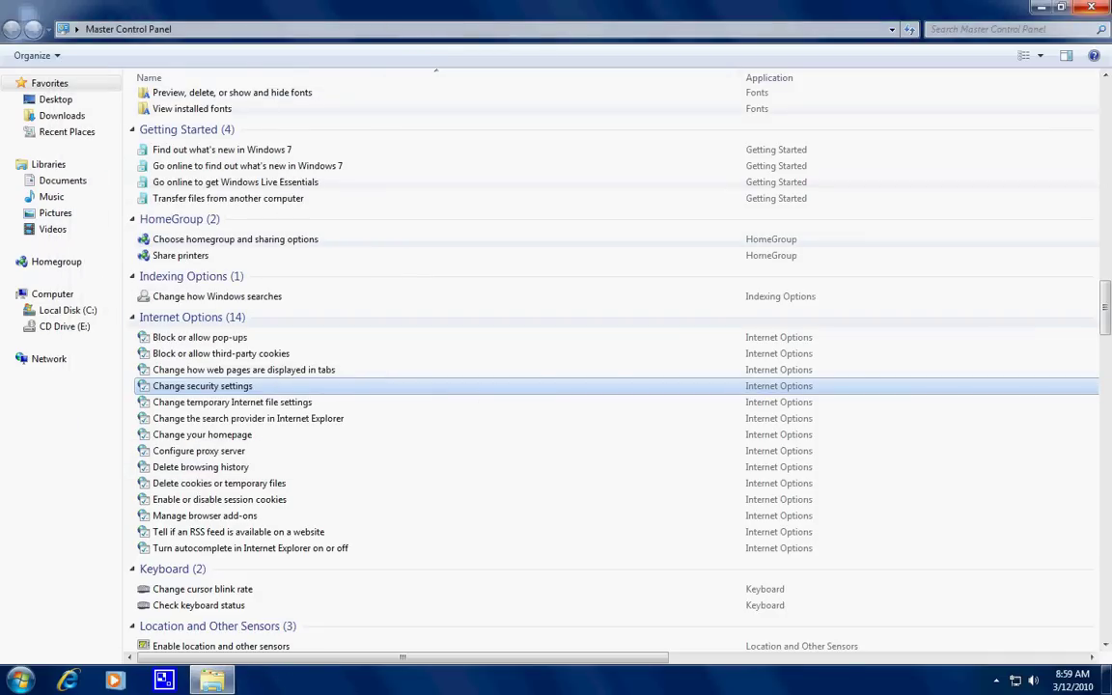
pyautogui.click(1081, 11)
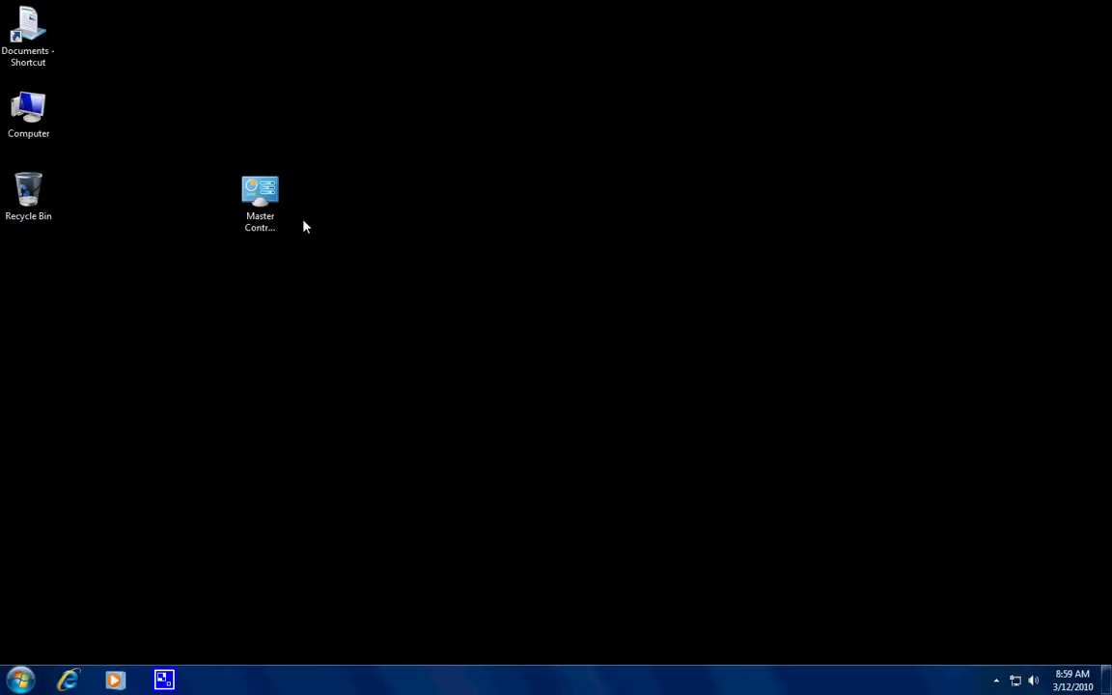
# Step: Move the Master Control Panel icon back into the left icon column
pyautogui.moveTo(270, 203); pyautogui.dragTo(49, 294)
pyautogui.click(164, 328)
pyautogui.click(80, 487)
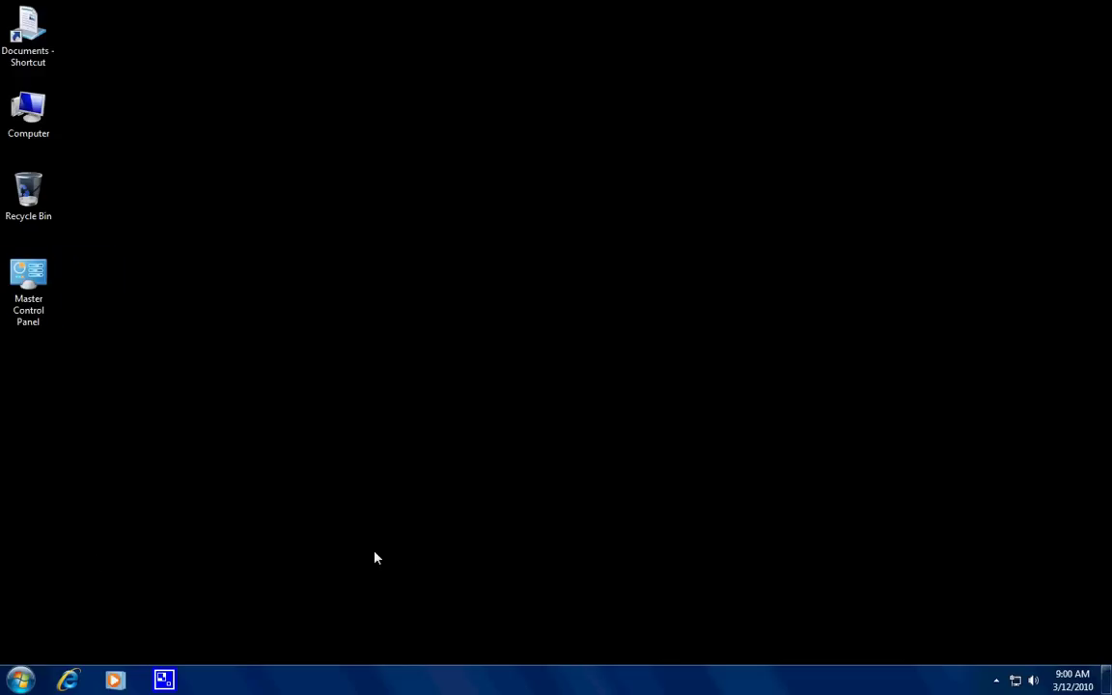
# Step: Drag Master Control Panel into the Recycle Bin and empty the bin, confirming permanent deletion
pyautogui.moveTo(43, 298); pyautogui.dragTo(42, 206)
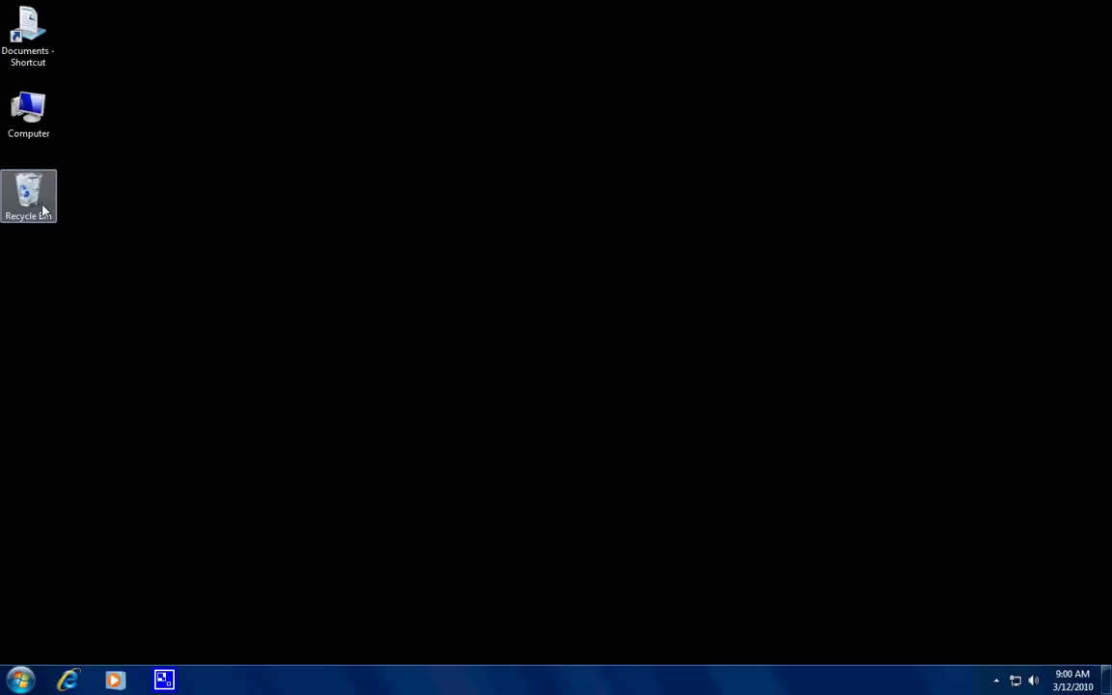
pyautogui.rightClick(42, 207)
pyautogui.click(141, 230)
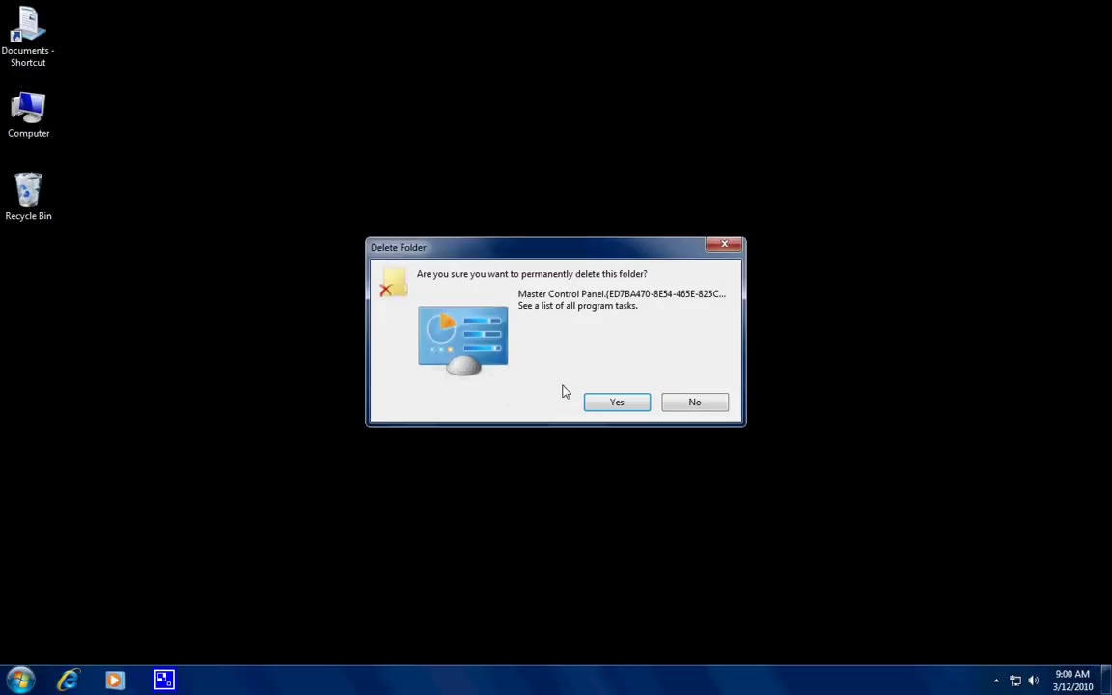
pyautogui.press('Return')
# Step: Create a new desktop folder, paste 'Master Control Panel.{ED7BA470-8E54-465E-825C-99712043E01C}' as its name, and commit it
pyautogui.rightClick(363, 236)
pyautogui.moveTo(436, 371)
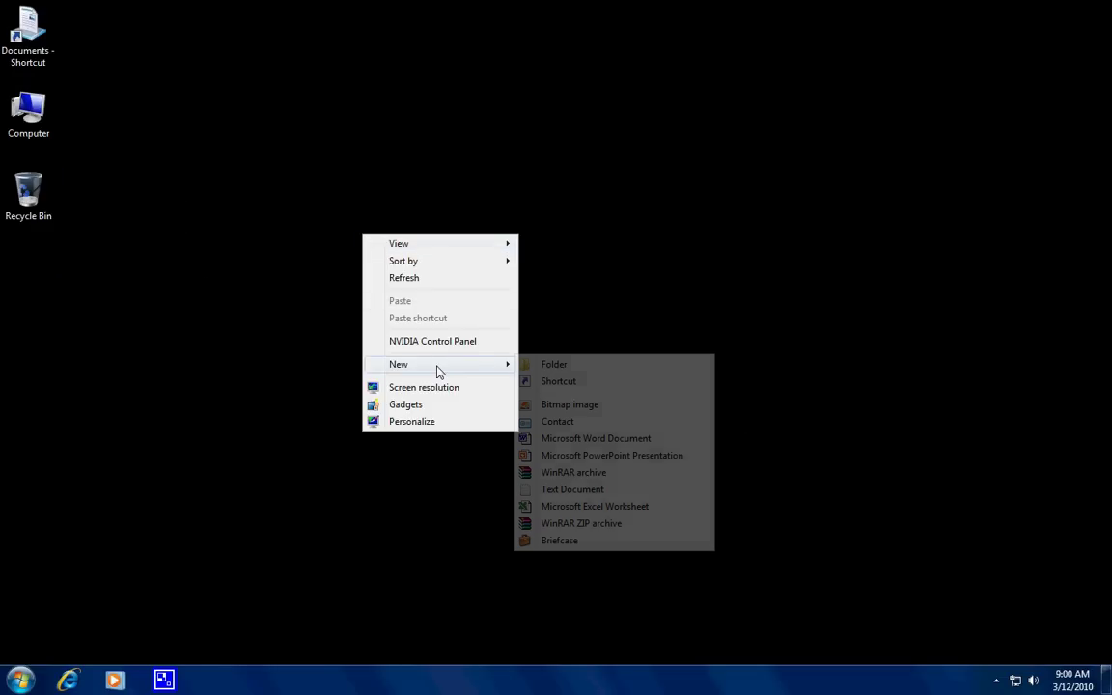
pyautogui.click(560, 366)
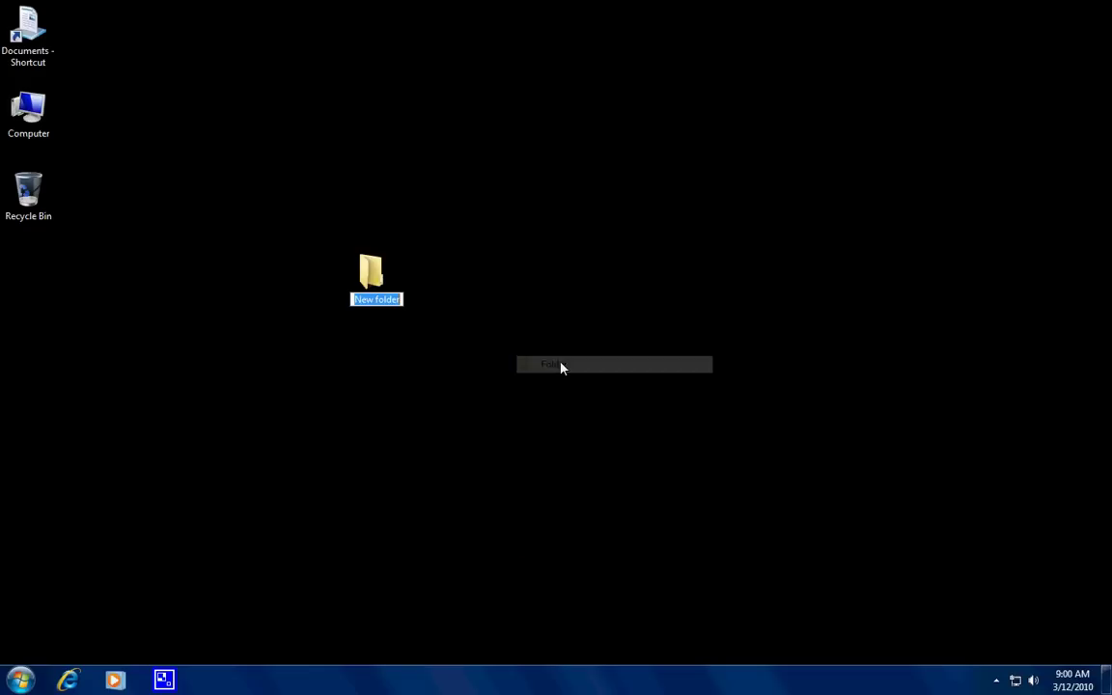
pyautogui.rightClick(375, 307)
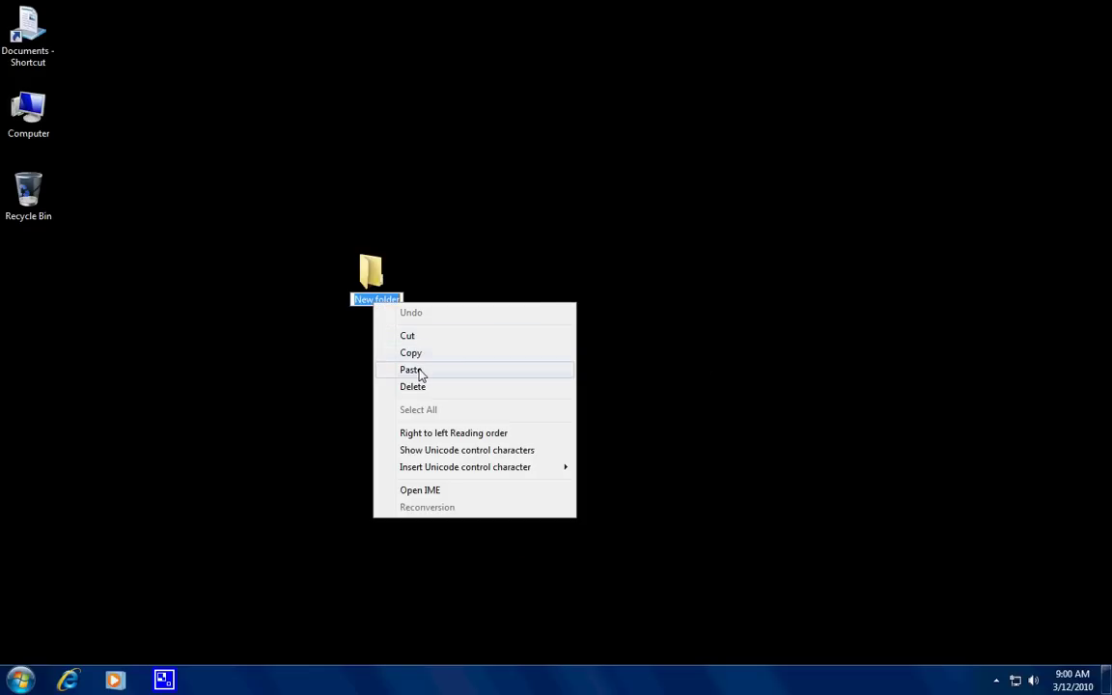
pyautogui.click(411, 370)
pyautogui.moveTo(384, 359)
pyautogui.mouseDown()
pyautogui.moveTo(347, 289)
pyautogui.moveTo(400, 383)
pyautogui.moveTo(400, 365)
pyautogui.mouseUp()
pyautogui.click(394, 359)
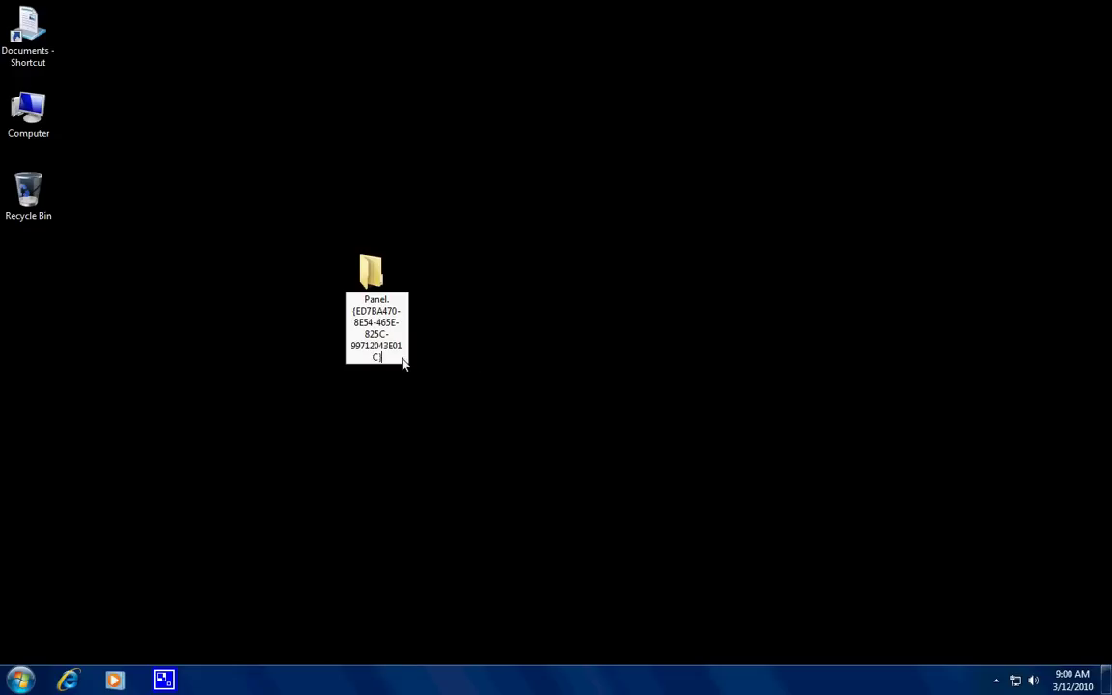
pyautogui.moveTo(379, 360); pyautogui.dragTo(332, 277)
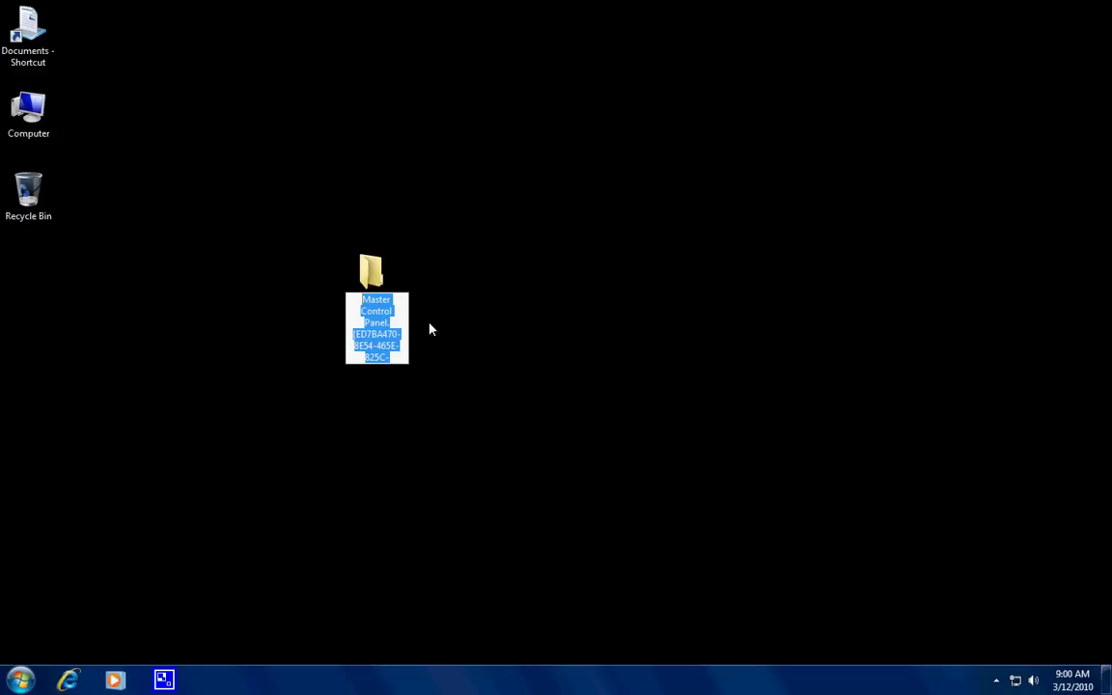
pyautogui.press('Return')
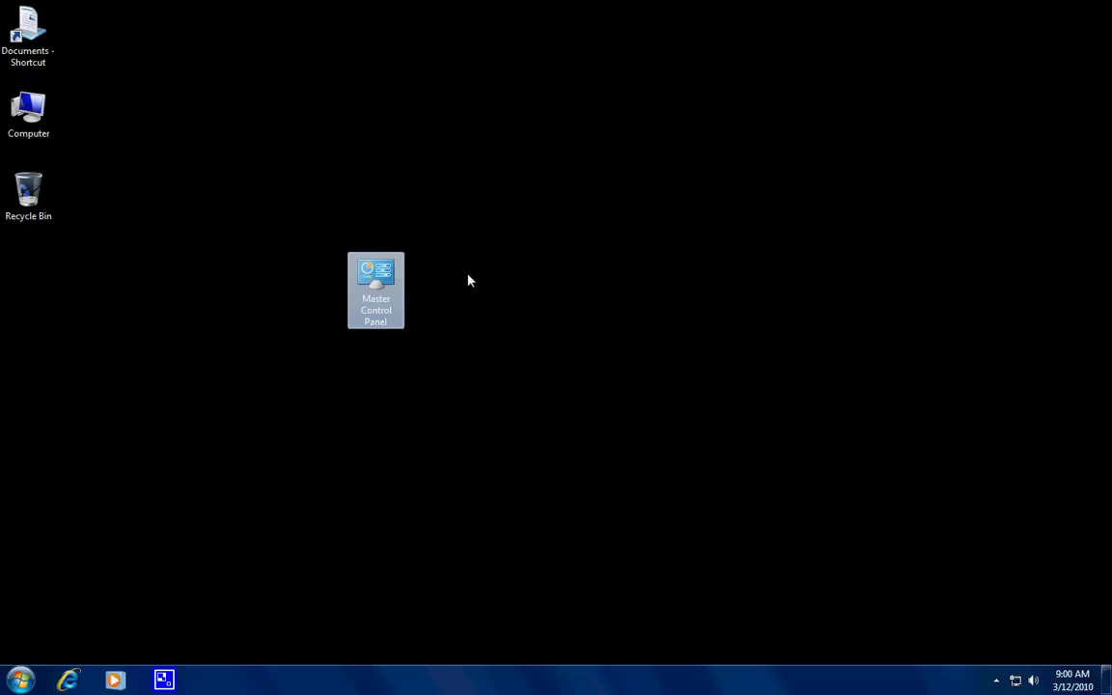
# Step: Drag the existing Master Control Panel folder to the Recycle Bin and permanently empty it
pyautogui.moveTo(381, 275); pyautogui.dragTo(43, 205)
pyautogui.rightClick(43, 205)
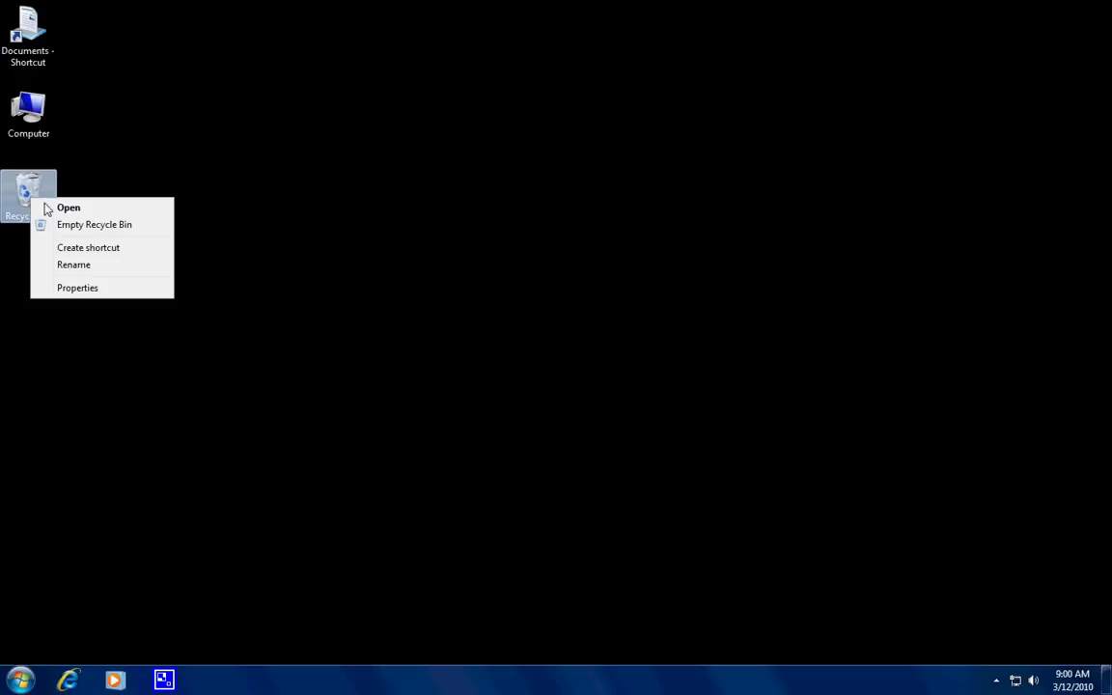
pyautogui.click(98, 226)
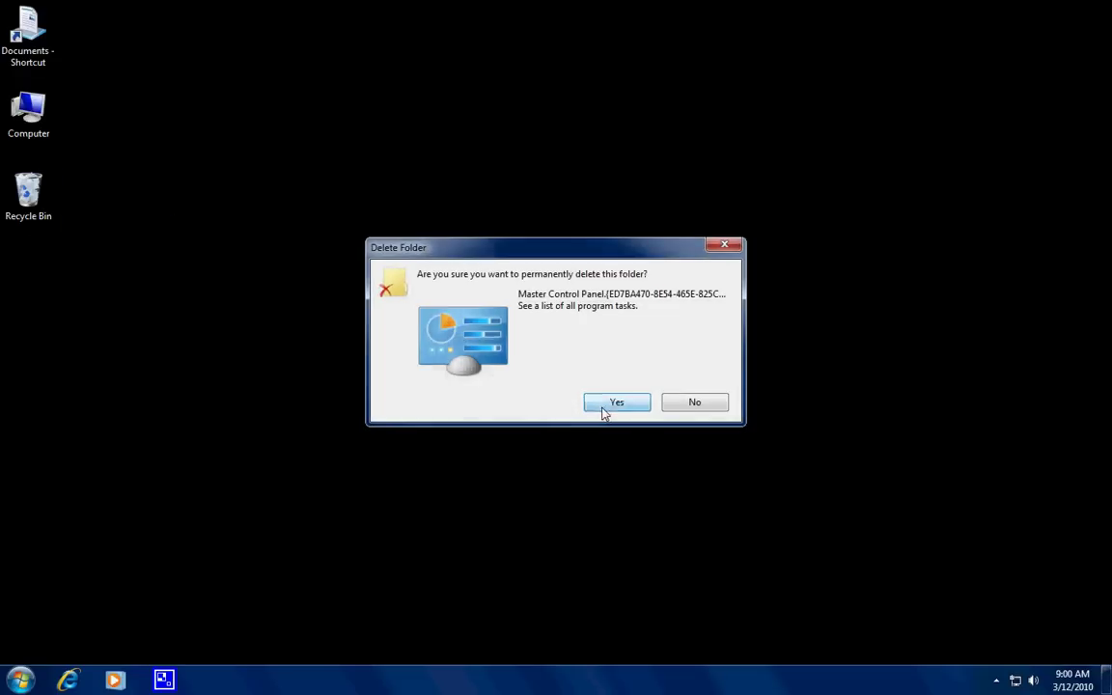
pyautogui.click(603, 404)
# Step: Create a fresh desktop folder and rename it with the pasted God Mode GUID name
pyautogui.rightClick(430, 280)
pyautogui.moveTo(499, 403)
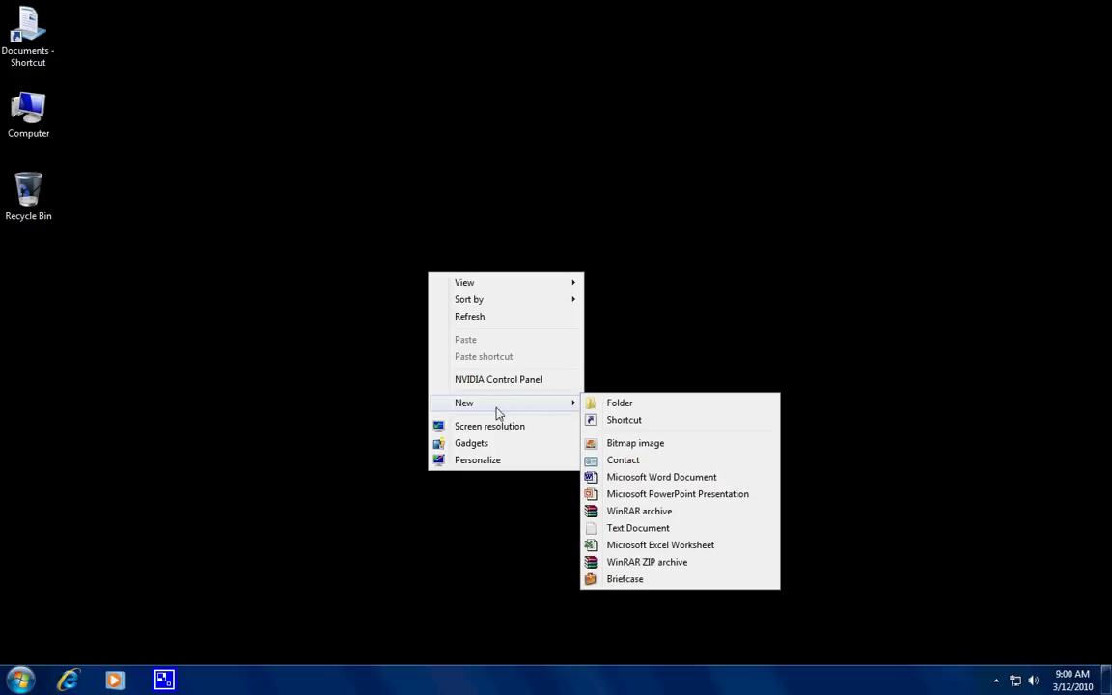
pyautogui.click(372, 368)
pyautogui.rightClick(378, 366)
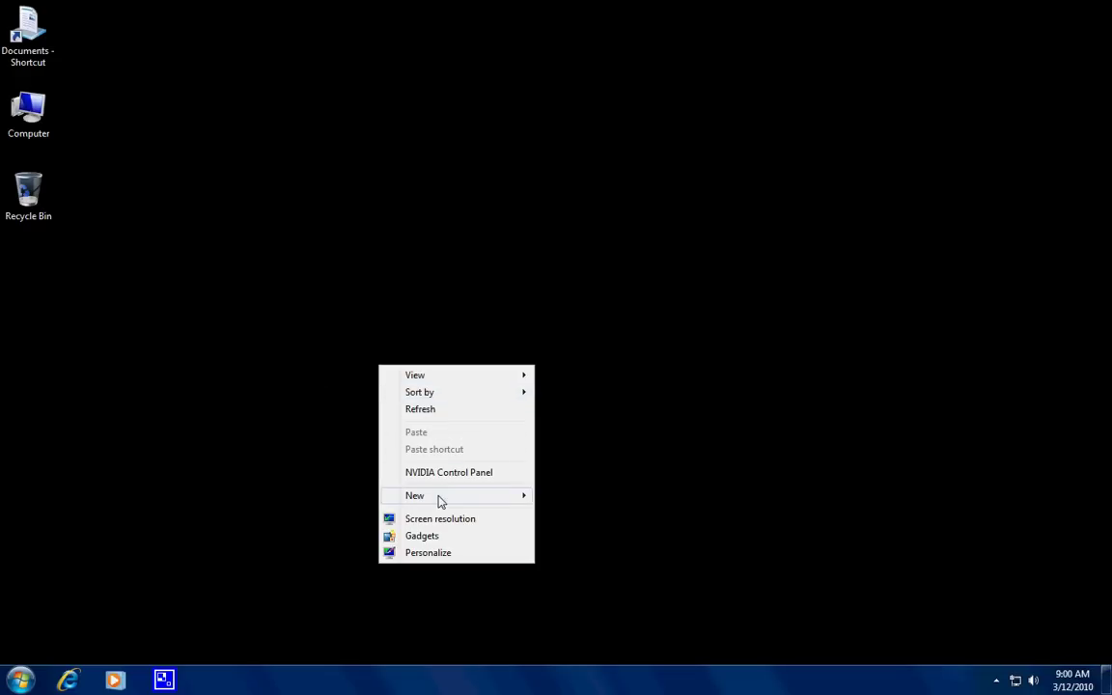
pyautogui.moveTo(511, 494)
pyautogui.click(562, 495)
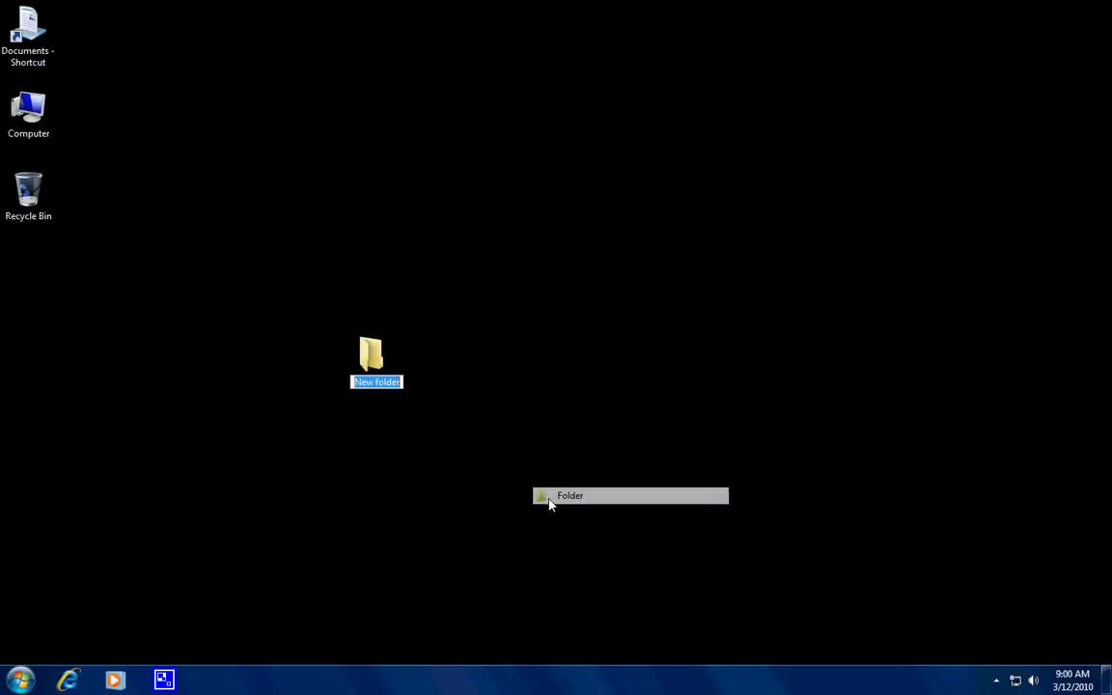
pyautogui.rightClick(378, 382)
pyautogui.click(421, 448)
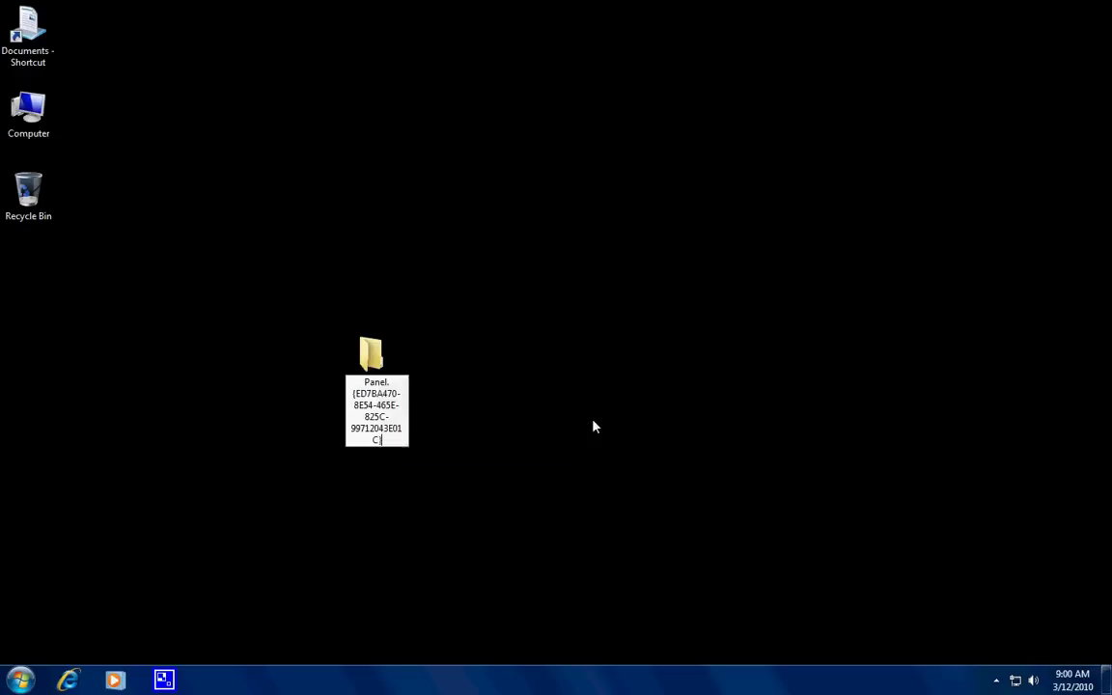
pyautogui.press('Return')
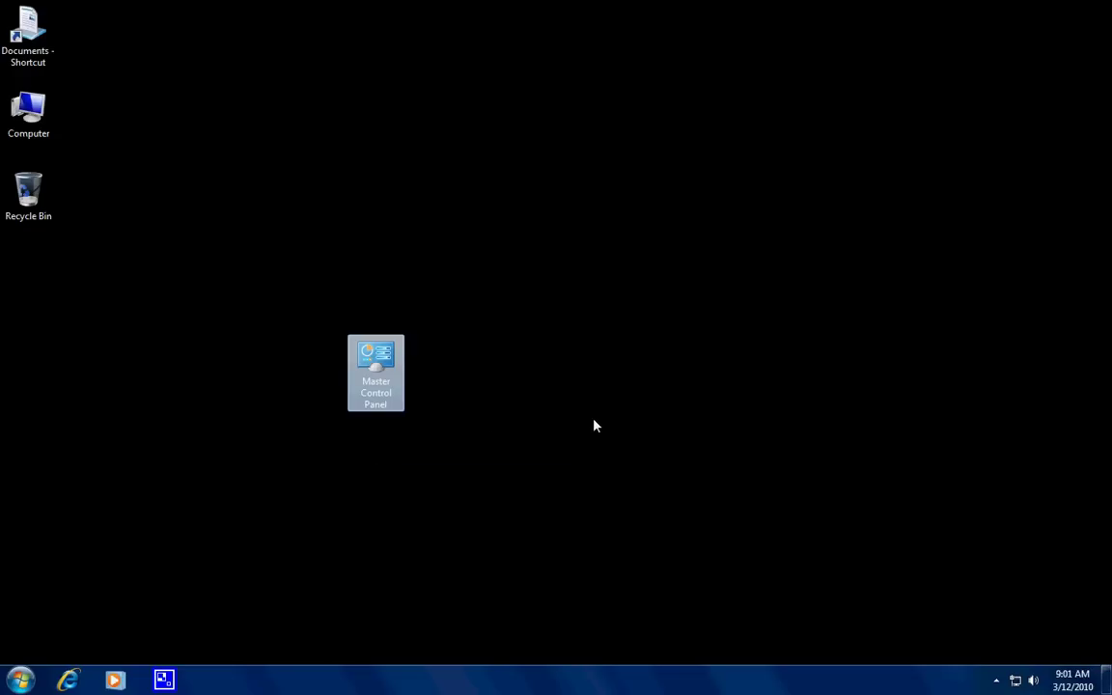
# Step: Open Master Control Panel and collapse the groups from Action Center through Display
pyautogui.doubleClick(395, 379)
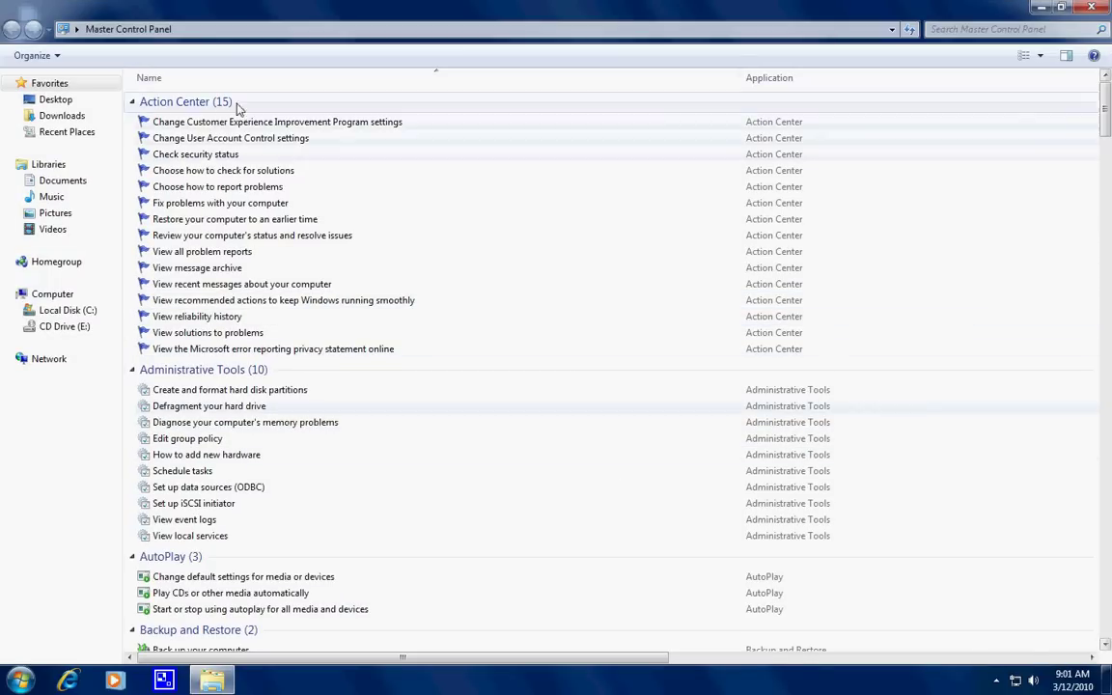
pyautogui.scroll(-2, 135, 113)
pyautogui.click(133, 104)
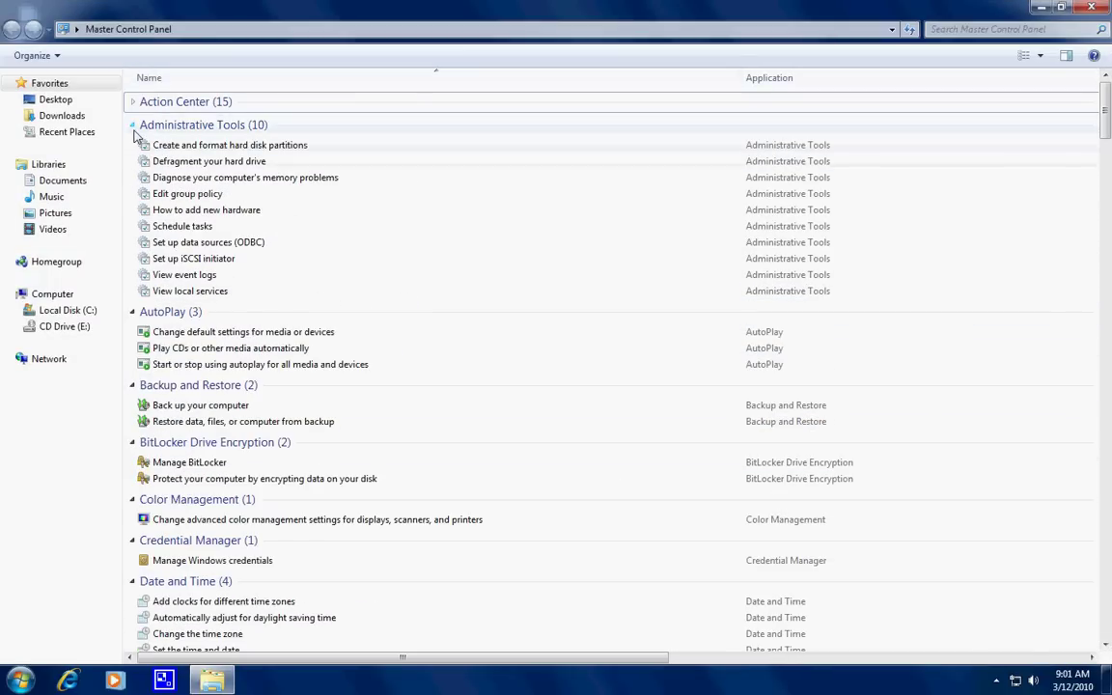
pyautogui.click(132, 124)
pyautogui.click(132, 147)
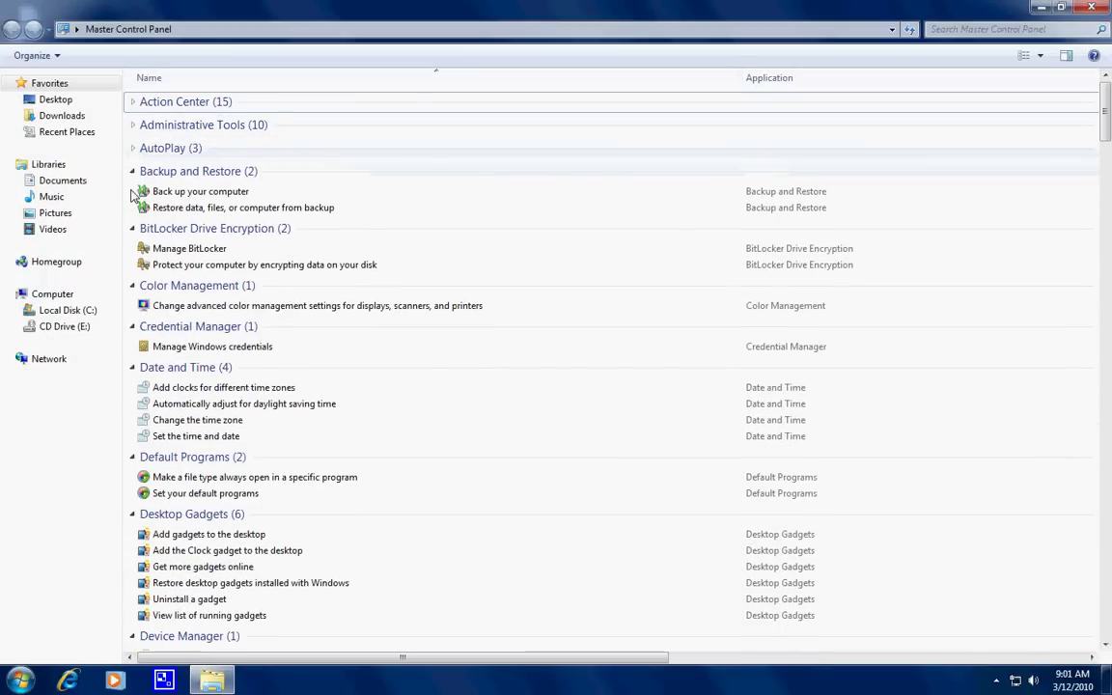
pyautogui.click(132, 171)
pyautogui.click(132, 194)
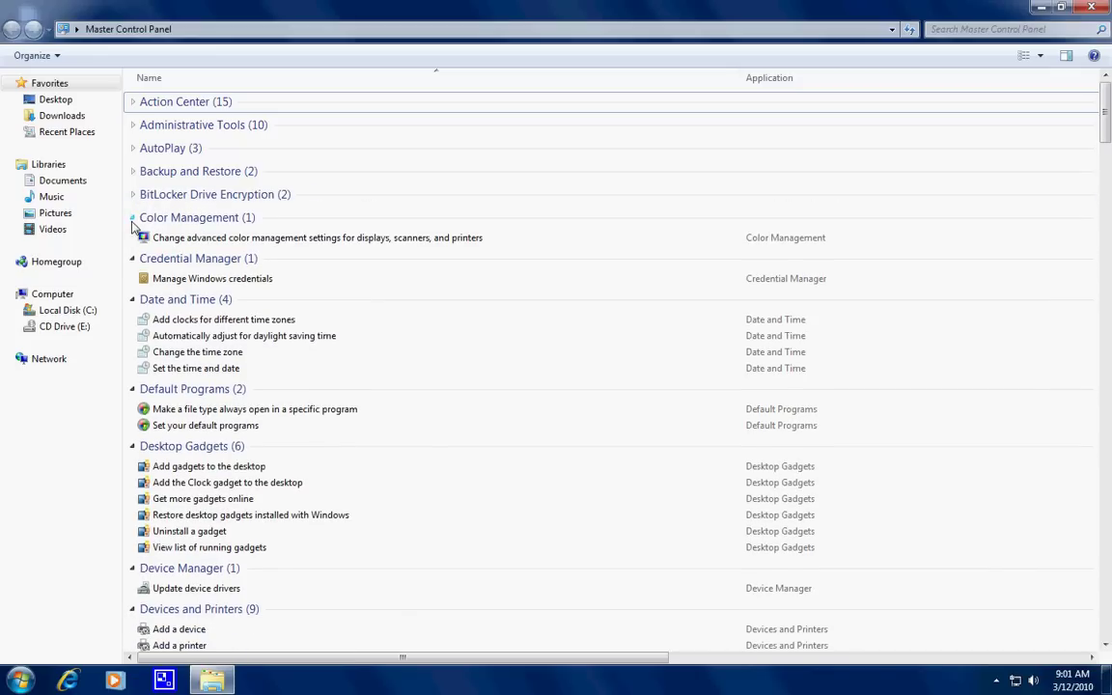
pyautogui.click(133, 218)
pyautogui.click(133, 241)
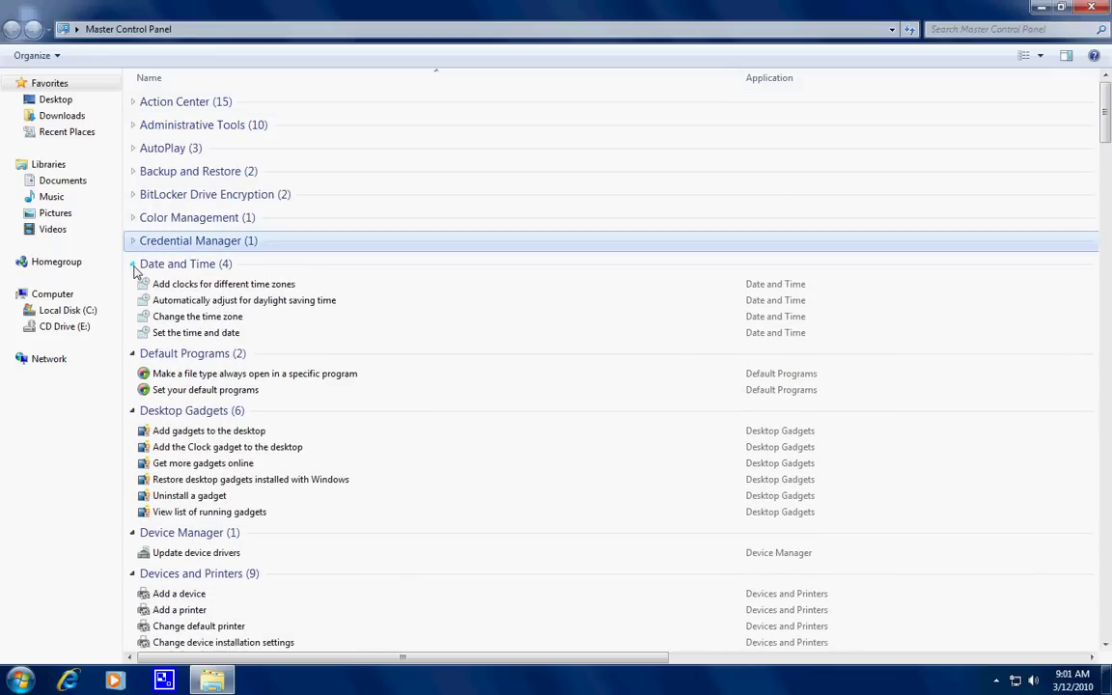
pyautogui.click(132, 264)
pyautogui.click(133, 287)
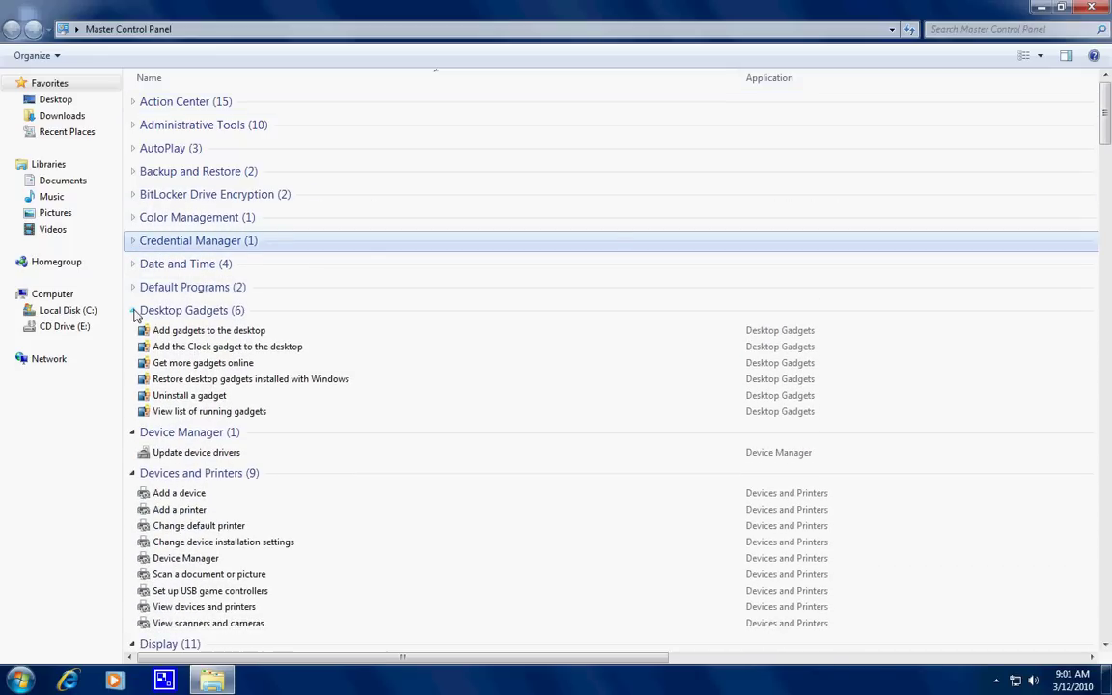
pyautogui.click(133, 311)
pyautogui.click(134, 333)
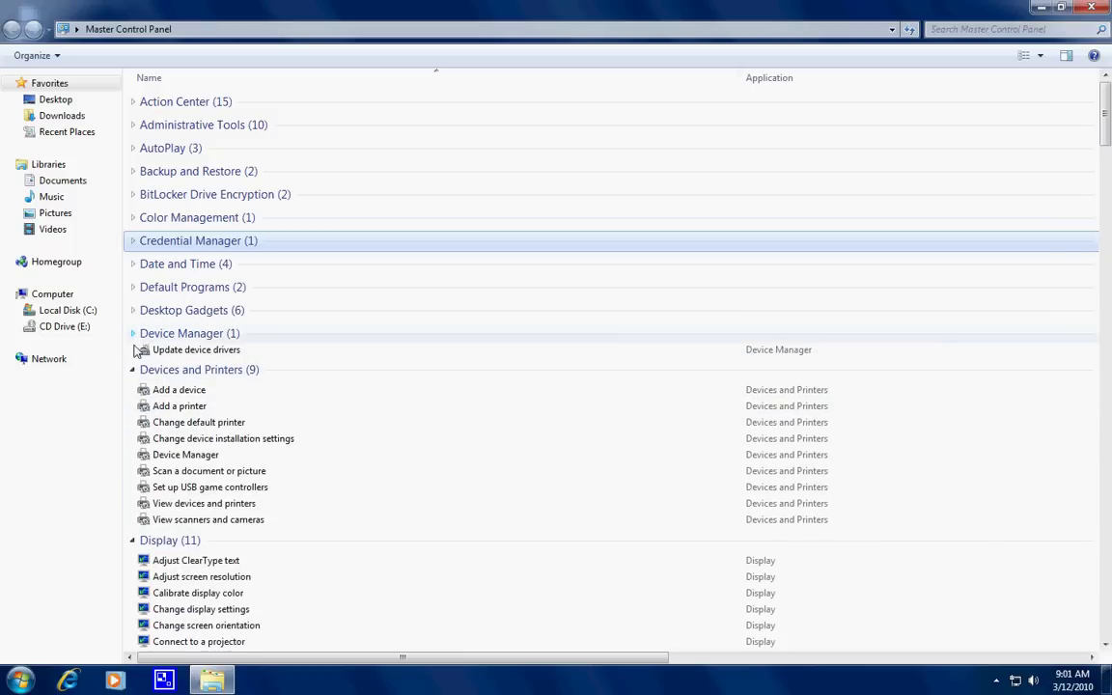
pyautogui.click(133, 356)
pyautogui.click(133, 380)
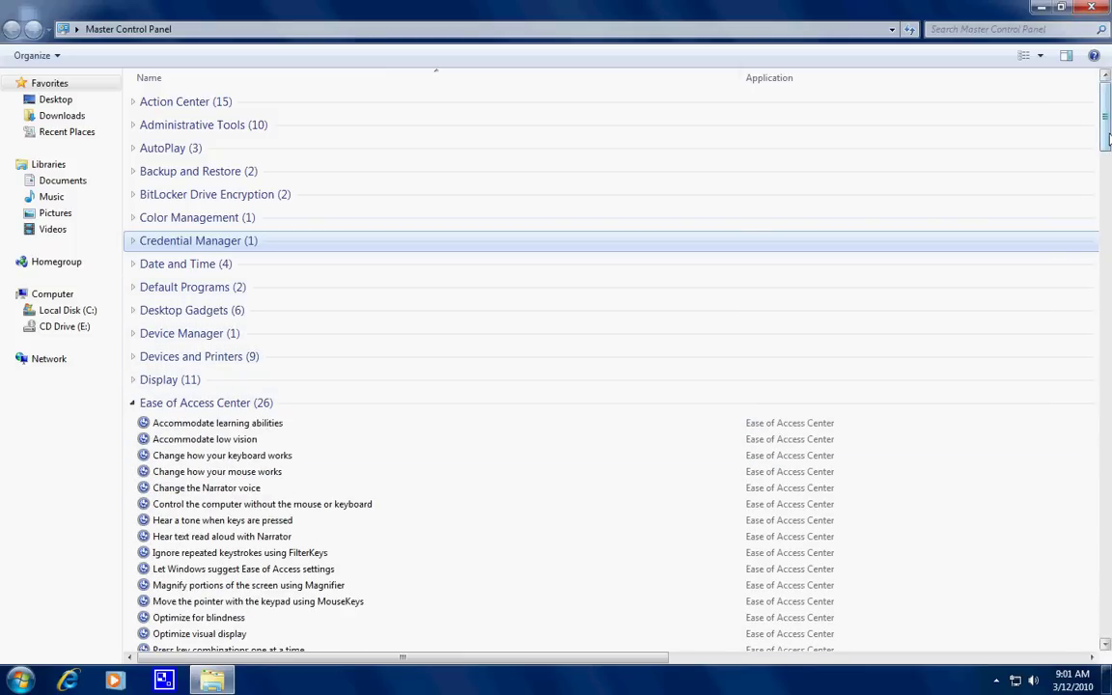
# Step: Collapse the Folder Options, Ease of Access Center, Fonts, and Getting Started through Mouse groups
pyautogui.scroll(-10, 1108, 138)
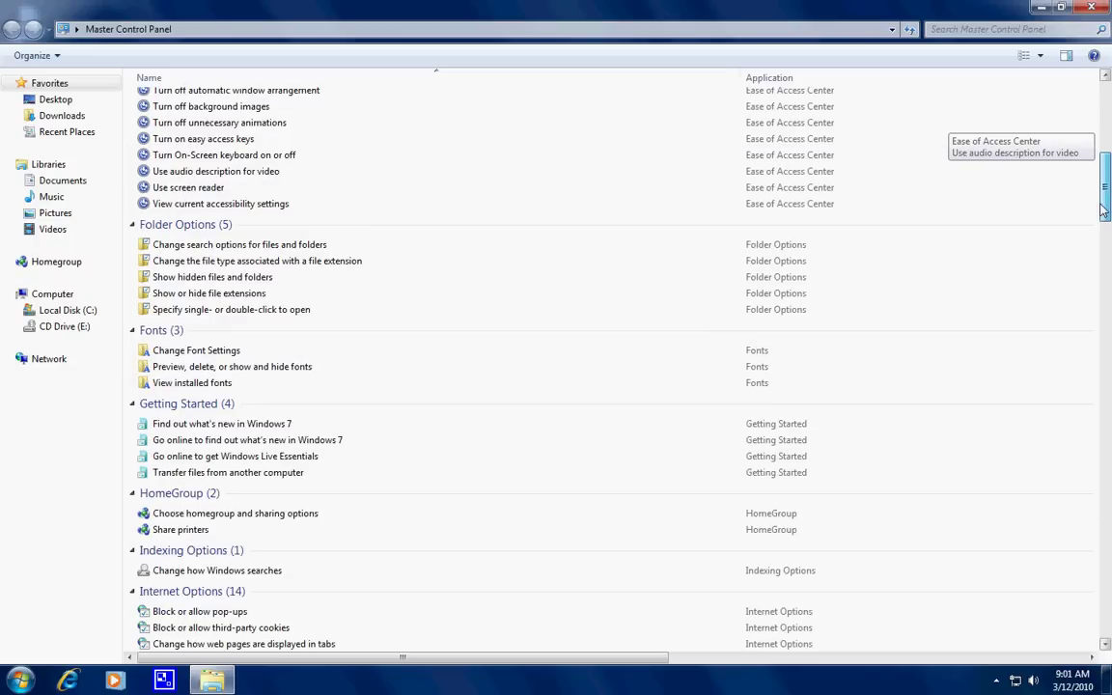
pyautogui.click(141, 226)
pyautogui.scroll(7, 146, 228)
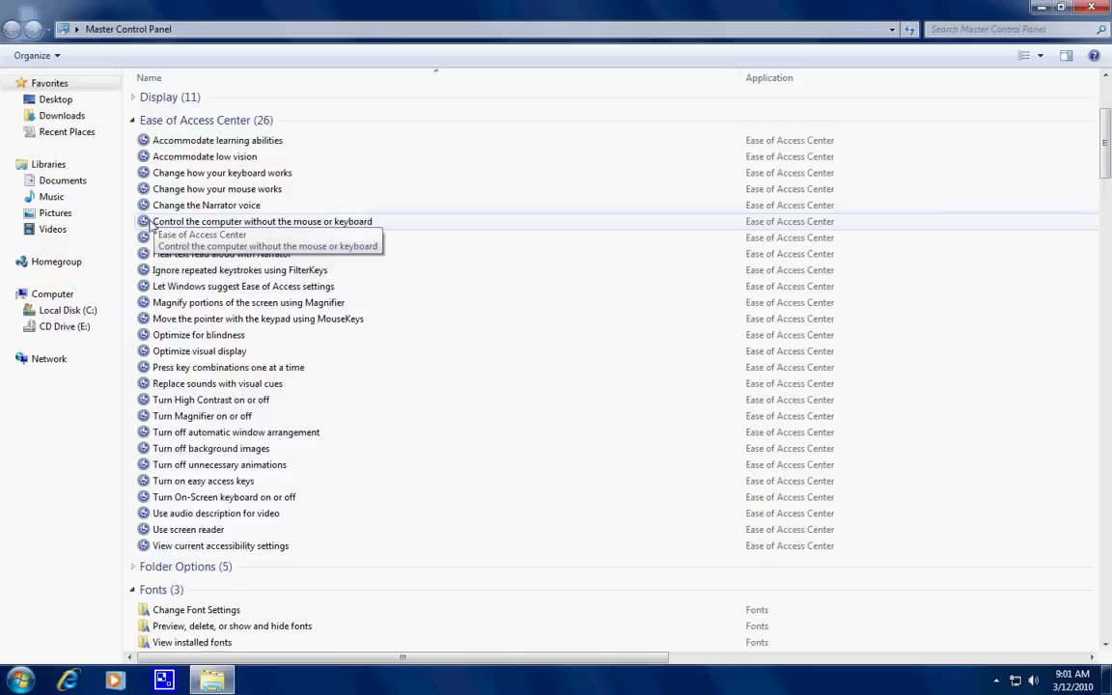
pyautogui.scroll(2, 150, 224)
pyautogui.click(133, 189)
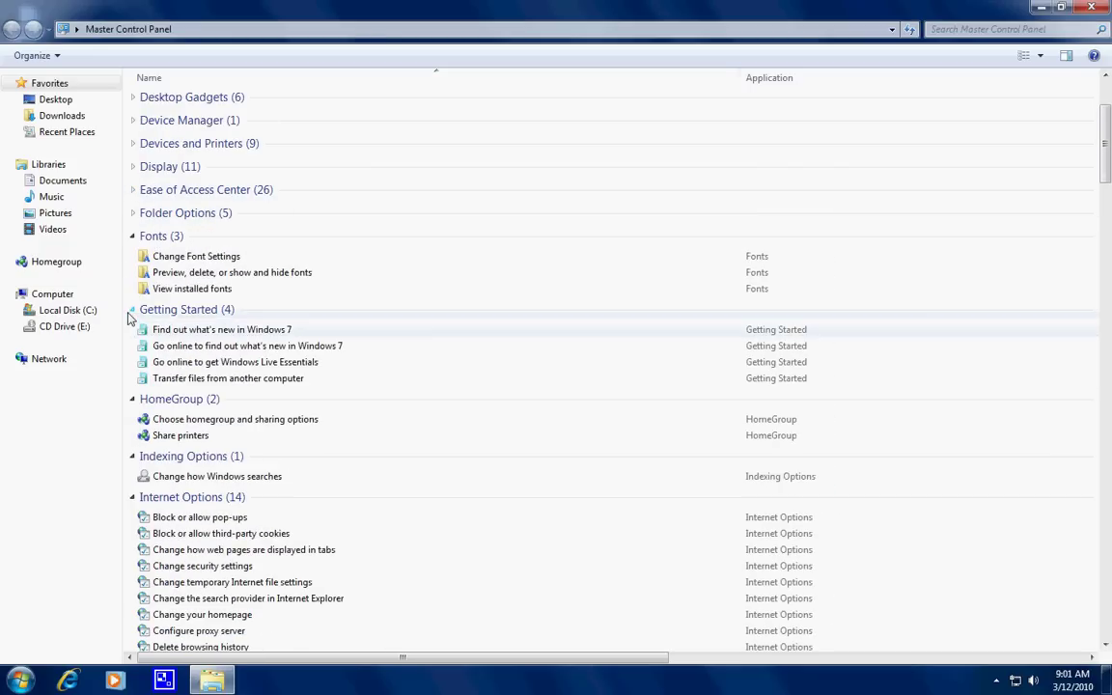
pyautogui.click(132, 310)
pyautogui.click(133, 236)
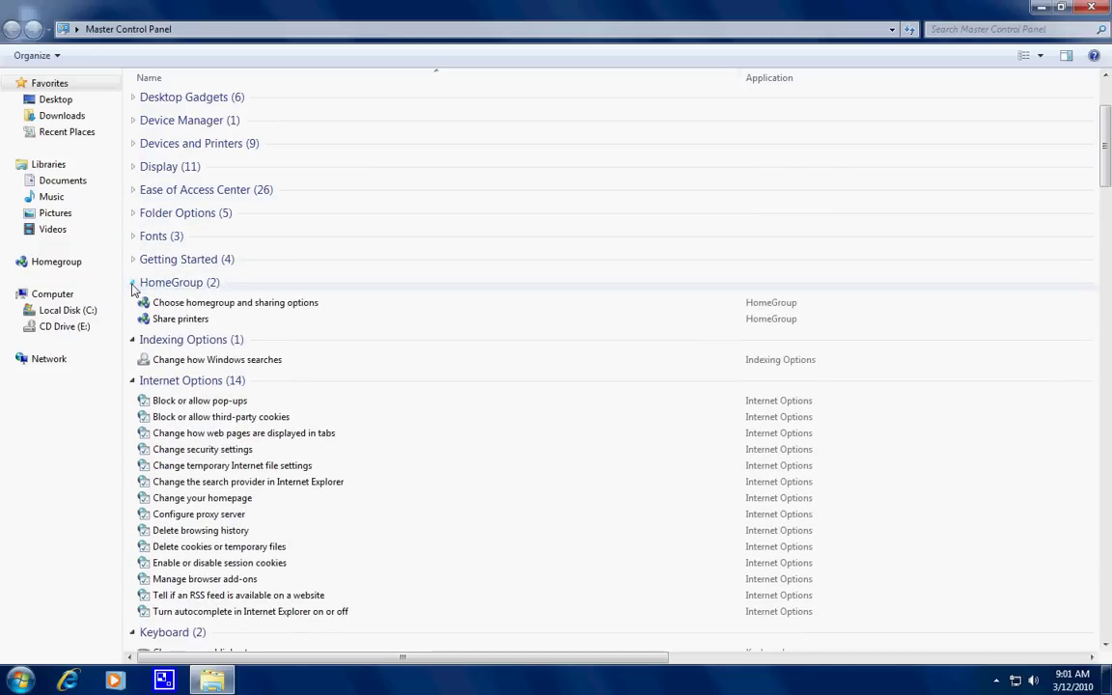
pyautogui.click(133, 282)
pyautogui.click(132, 305)
pyautogui.click(132, 328)
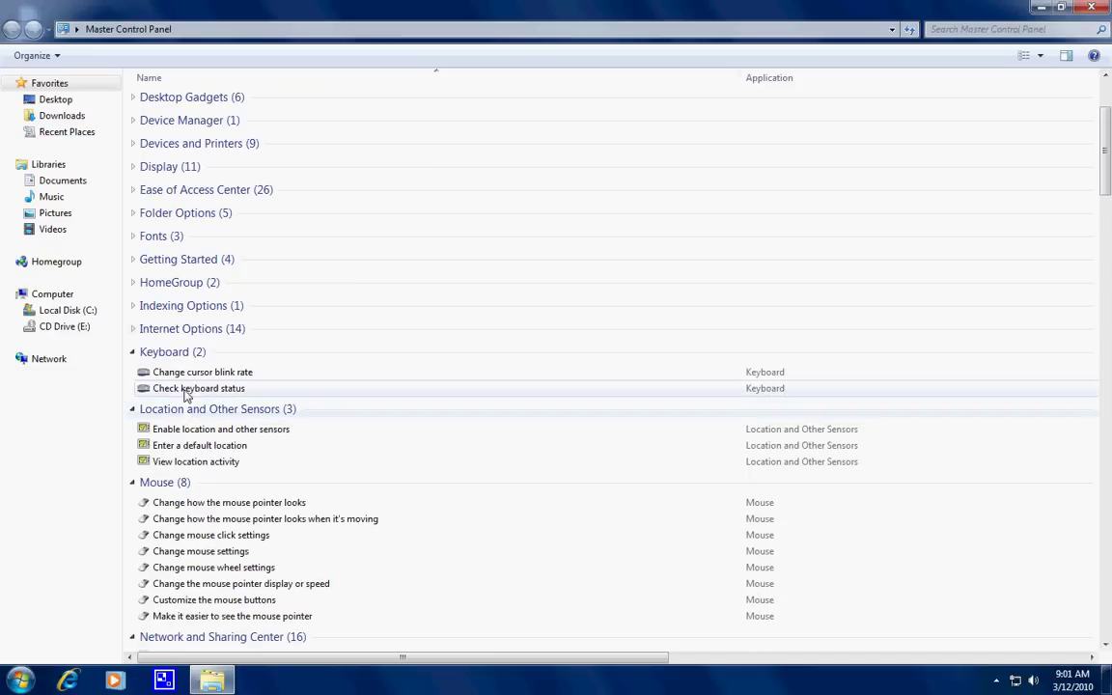
pyautogui.click(133, 353)
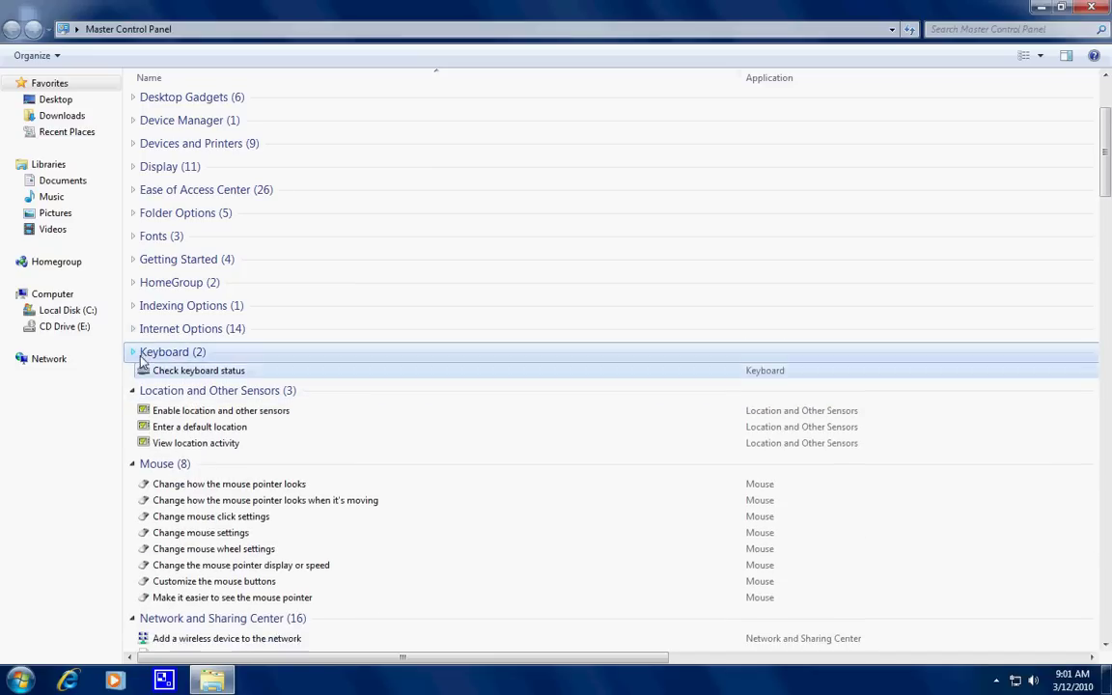
pyautogui.click(134, 376)
pyautogui.click(134, 399)
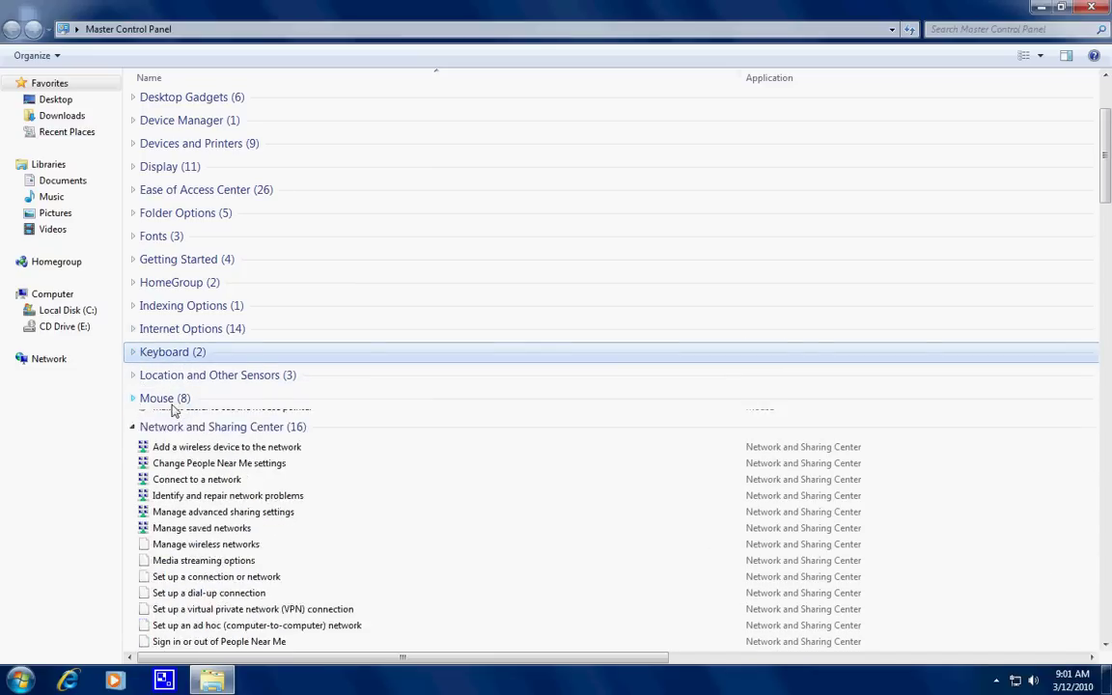
# Step: Collapse the groups from Network and Sharing Center through RemoteApp and Desktop Connections
pyautogui.scroll(-1, 146, 402)
pyautogui.click(133, 376)
pyautogui.scroll(-1, 144, 390)
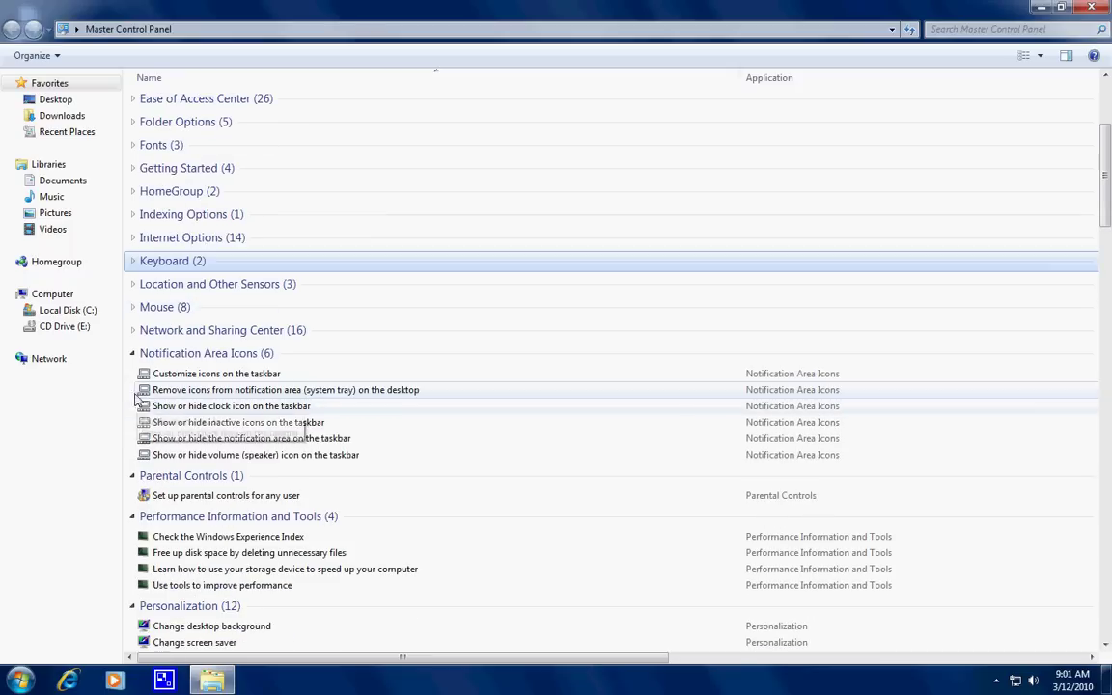
pyautogui.click(133, 355)
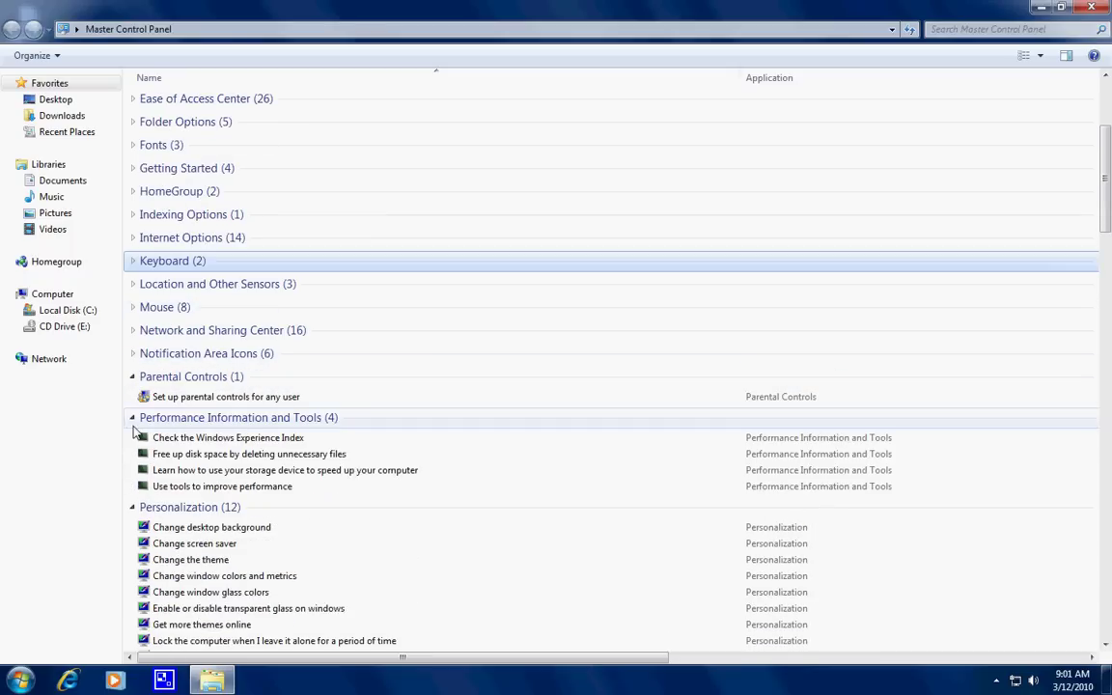
pyautogui.click(134, 416)
pyautogui.click(133, 377)
pyautogui.click(133, 422)
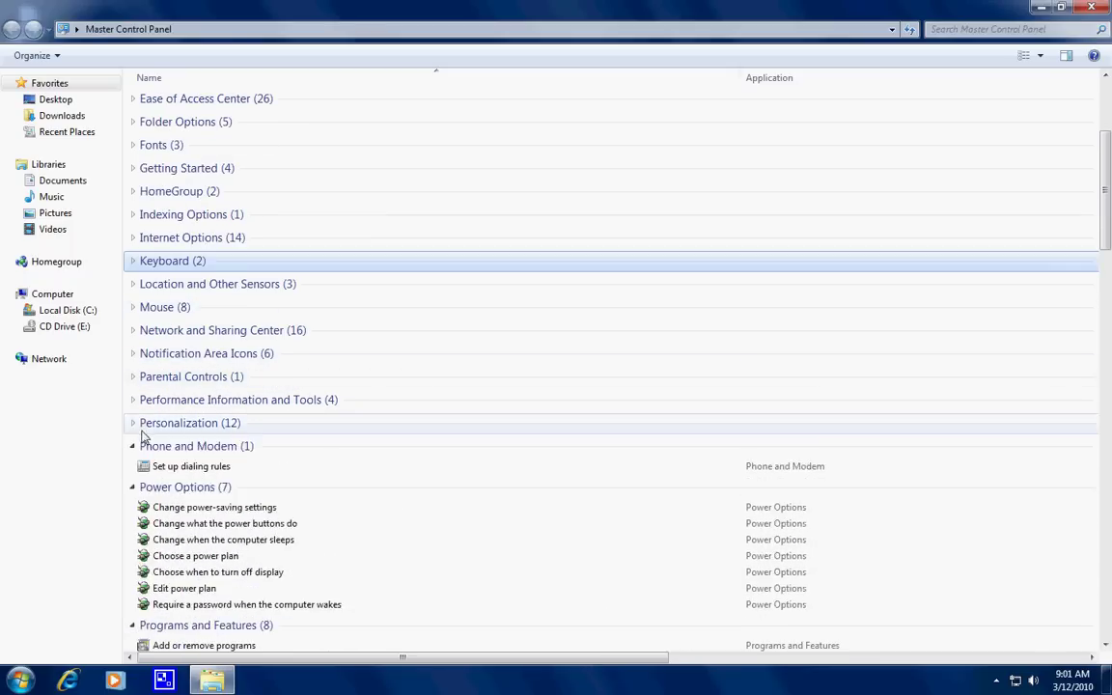
pyautogui.scroll(-1, 135, 434)
pyautogui.click(134, 411)
pyautogui.click(134, 434)
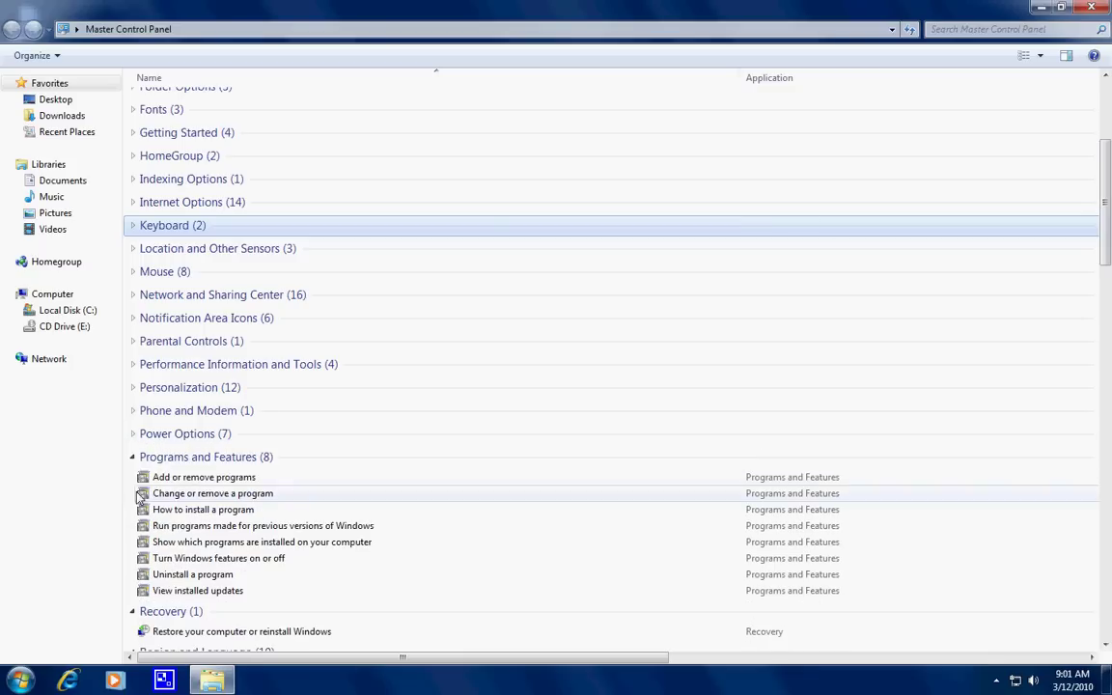
pyautogui.click(133, 457)
pyautogui.click(133, 480)
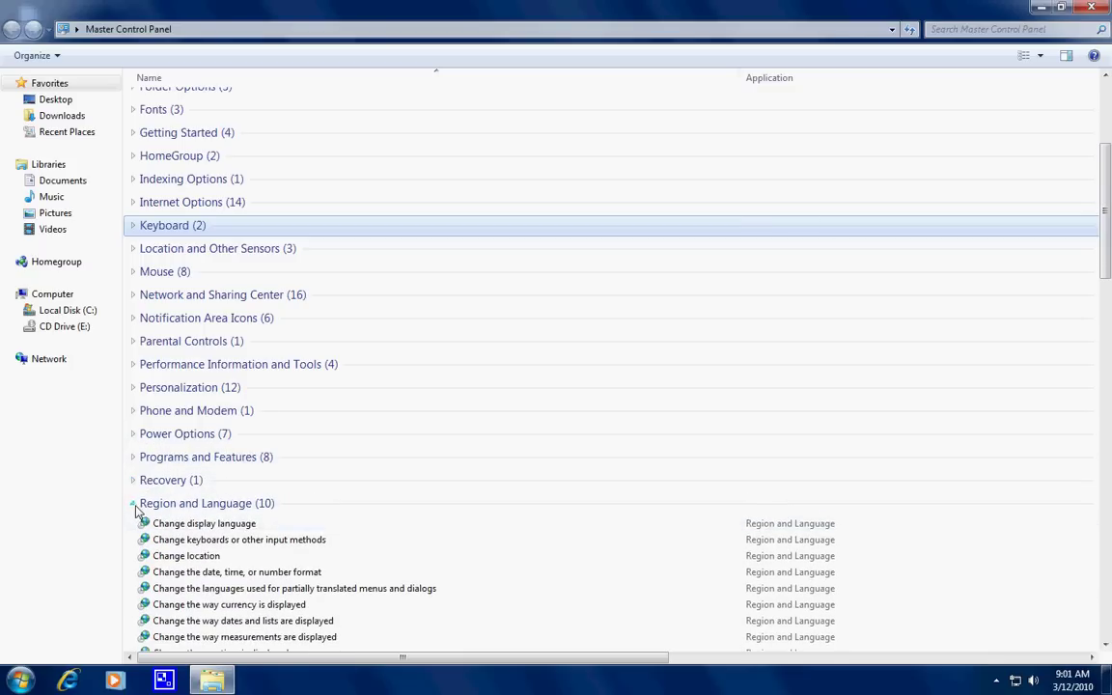
pyautogui.click(133, 503)
pyautogui.scroll(-1, 183, 457)
pyautogui.click(134, 475)
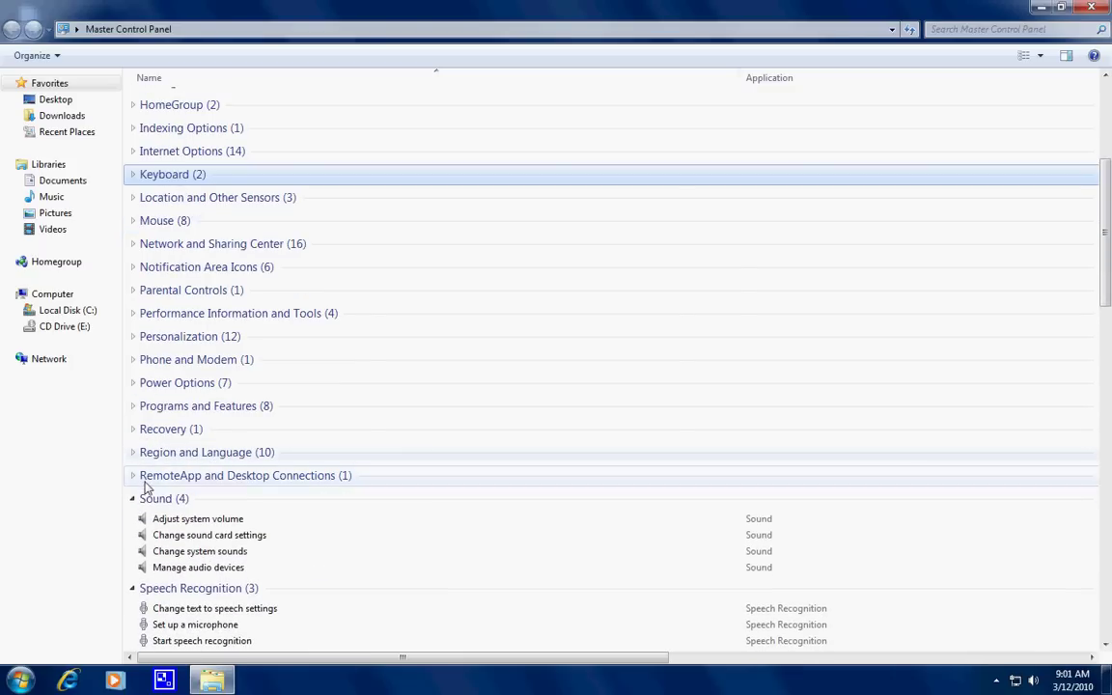